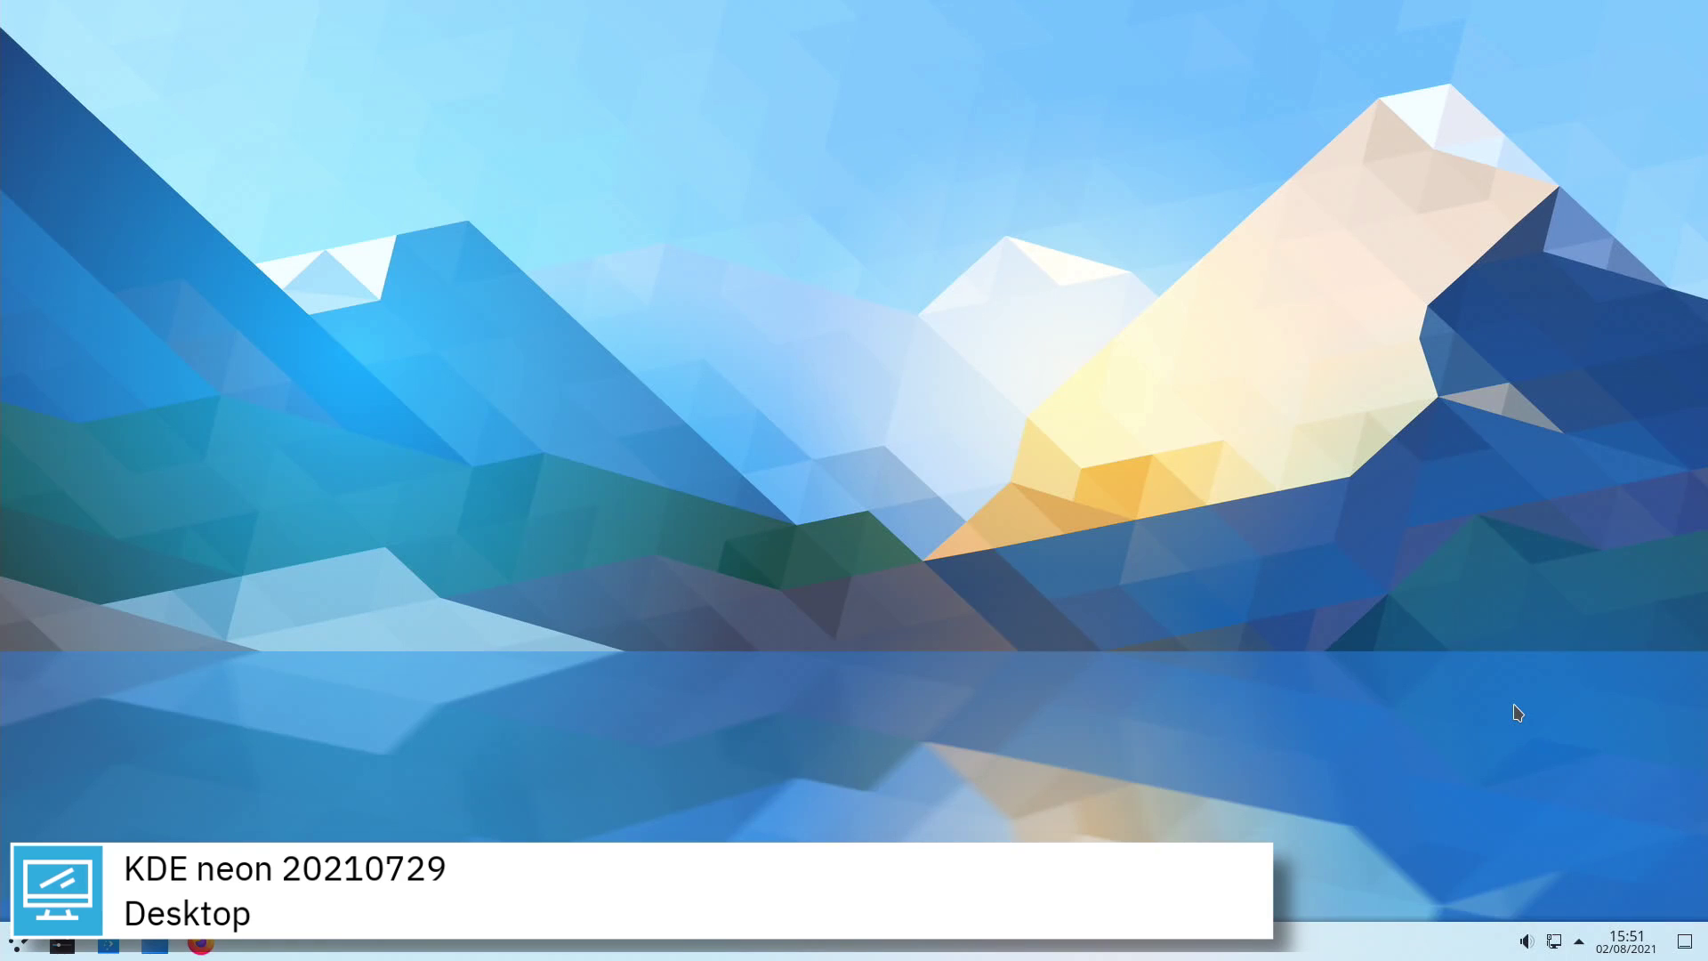
# Show the August 2021 calendar from the system tray clock, with today, the 2nd, marked.
pyautogui.click(1624, 938)
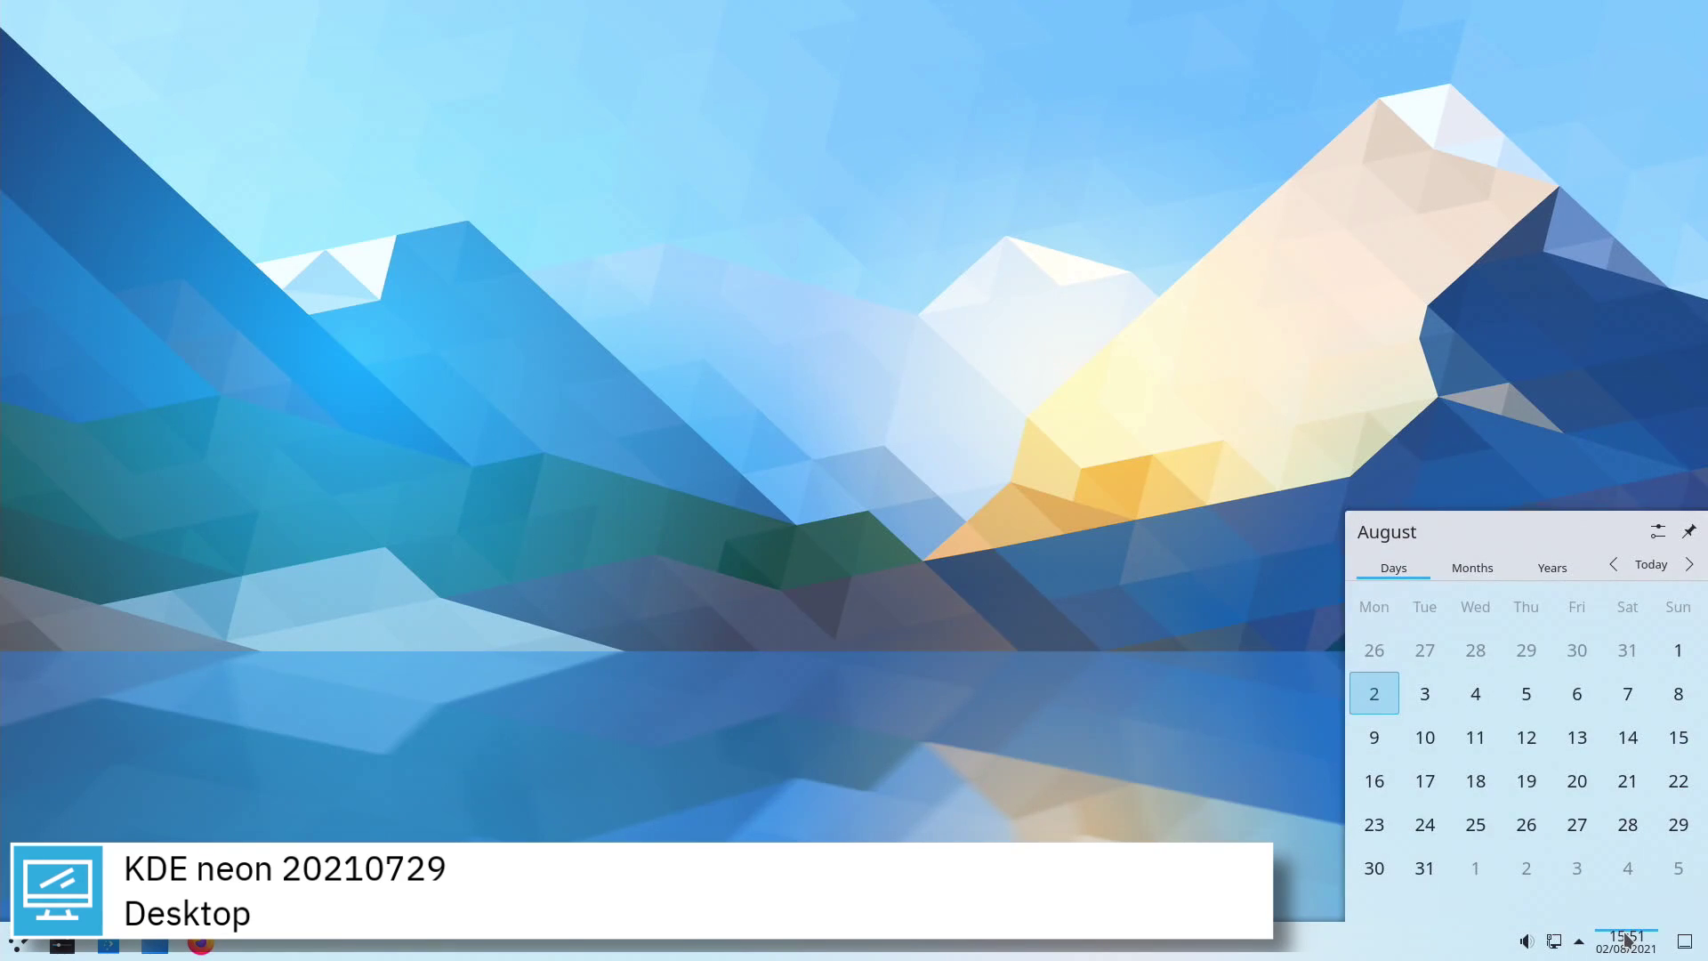
# Close the calendar and briefly check the Status and Notifications and Networks tray popups.
pyautogui.click(1624, 938)
pyautogui.click(1583, 940)
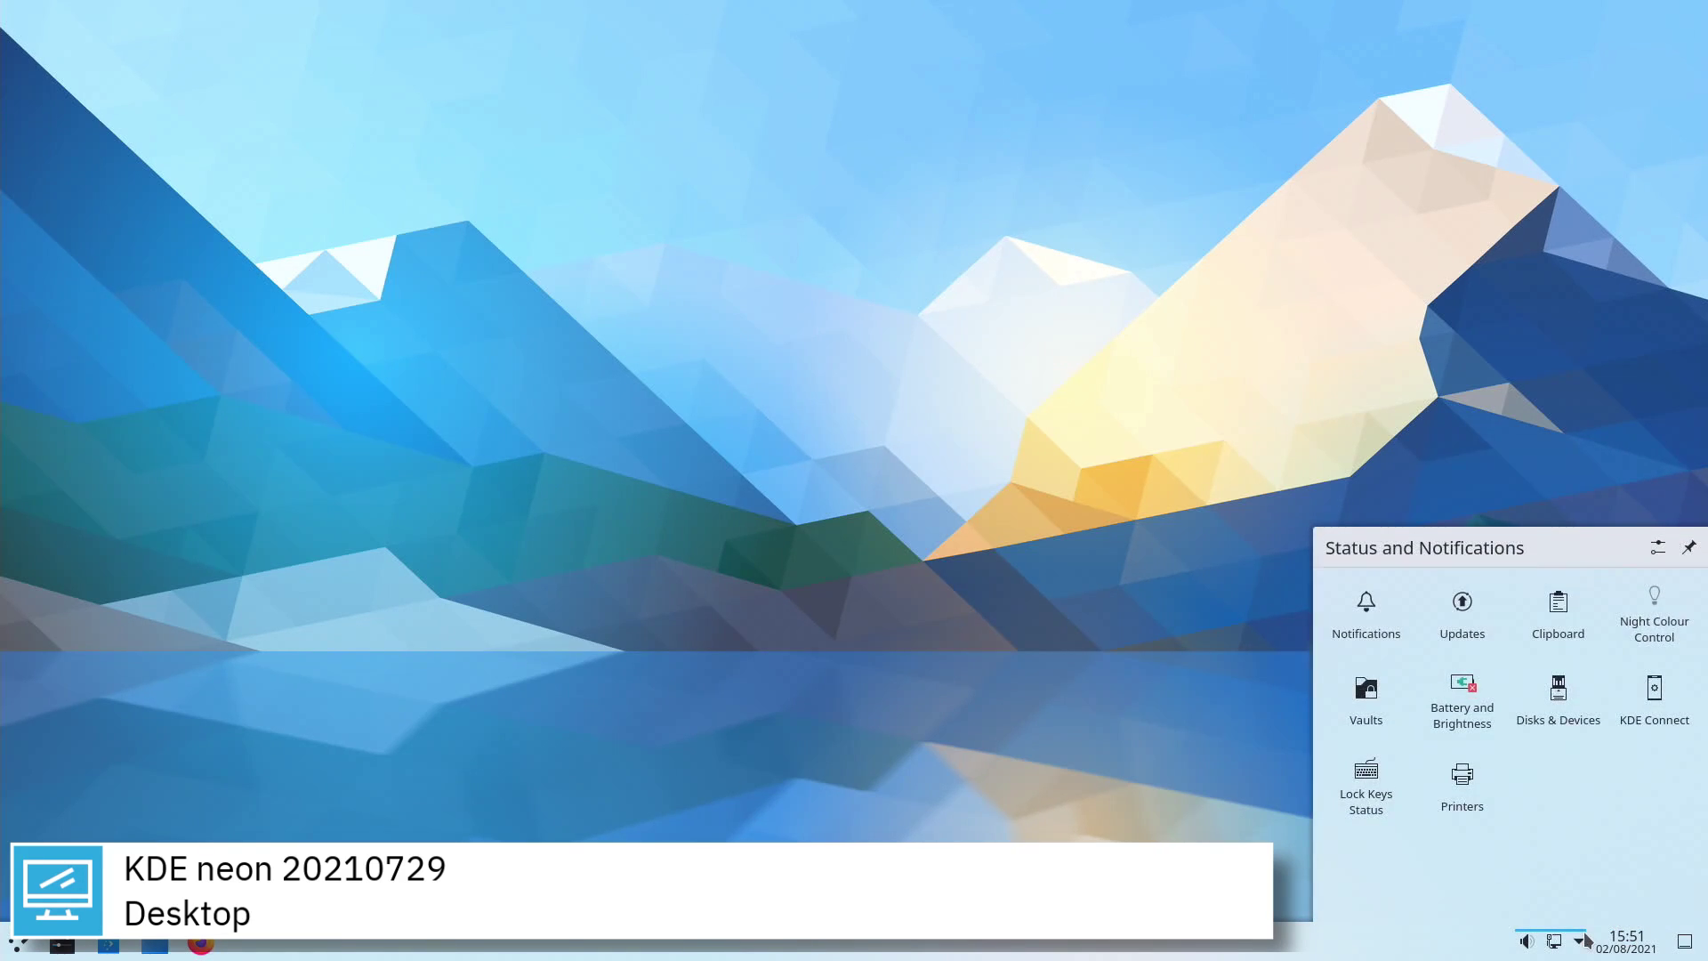
pyautogui.click(1583, 940)
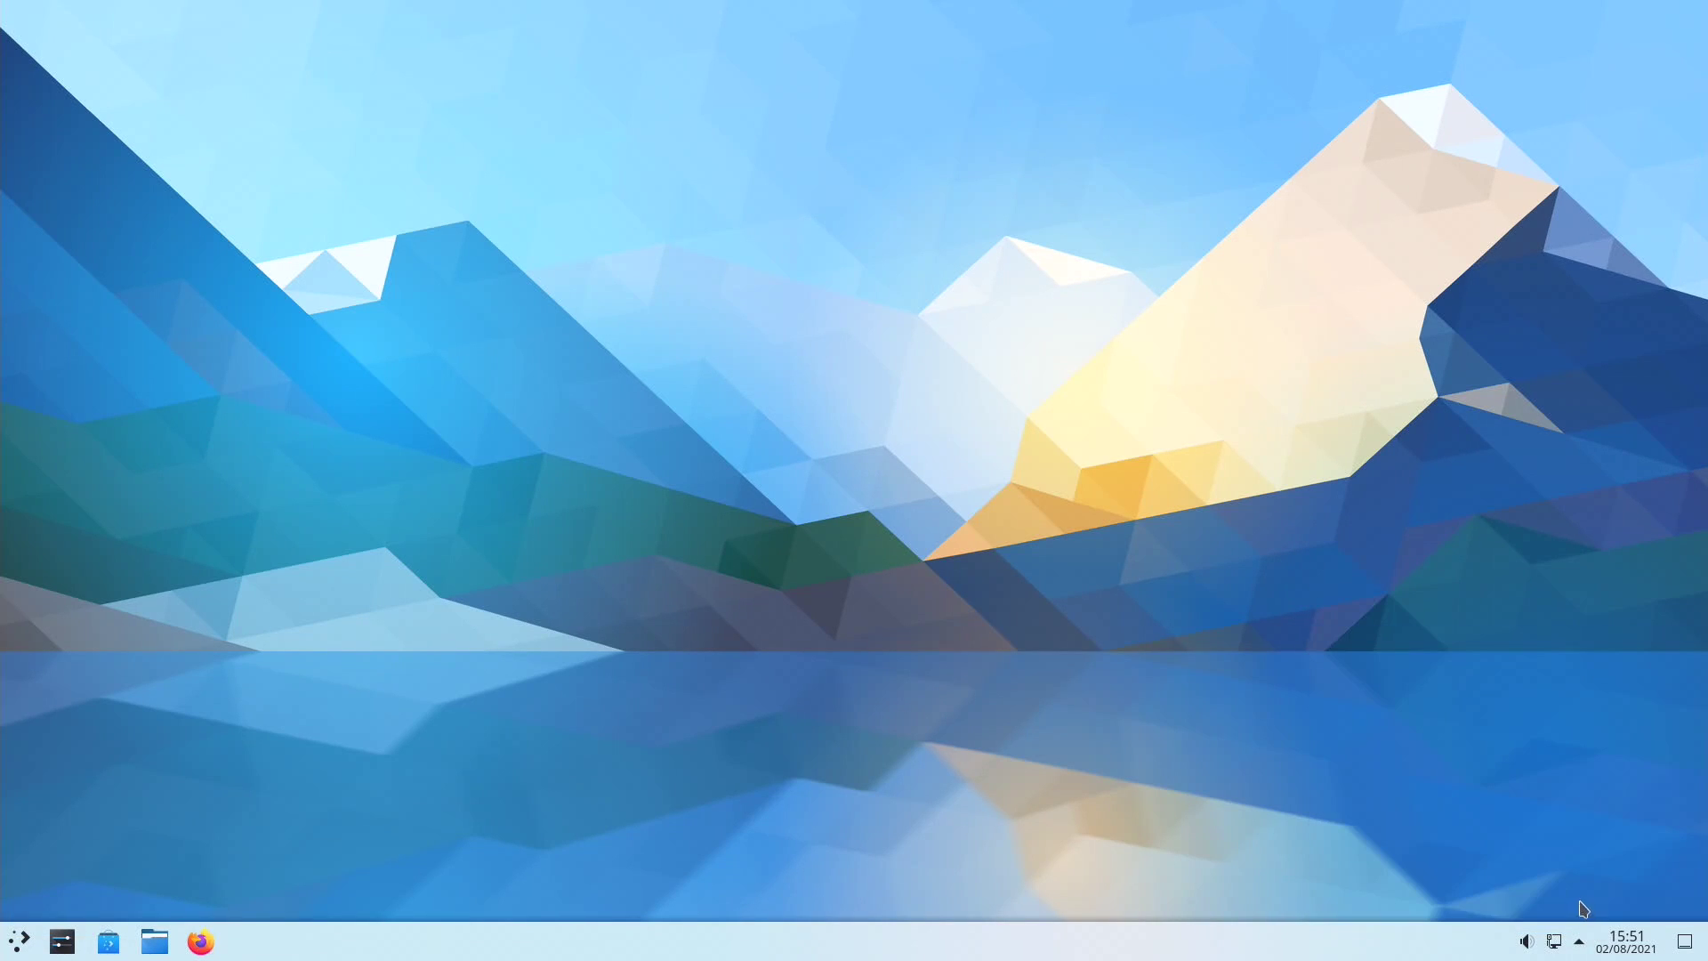
pyautogui.click(1553, 944)
pyautogui.click(1554, 948)
# Set the system audio volume to 42%, then bring up the desktop's context menu.
pyautogui.click(1526, 941)
pyautogui.moveTo(1382, 639); pyautogui.dragTo(1481, 651)
pyautogui.click(1526, 943)
pyautogui.rightClick(366, 163)
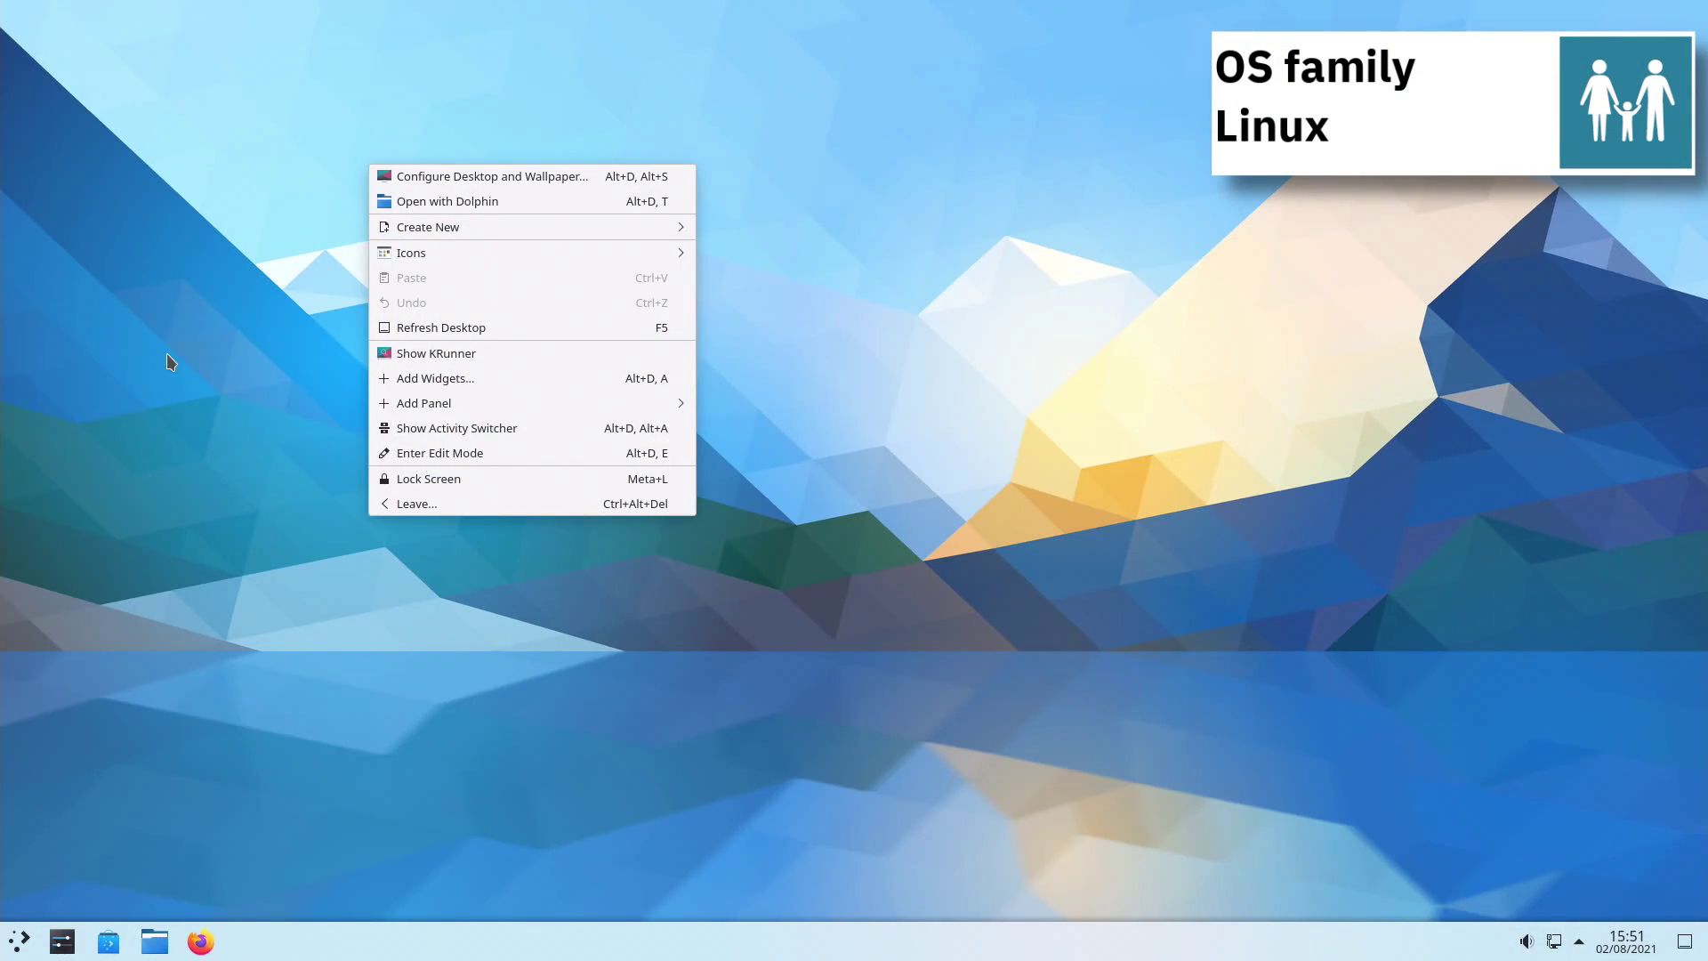
# Start a shutdown from the launcher, cancel it, then search 'kon' in KRunner to find Konsole.
pyautogui.click(170, 361)
pyautogui.click(18, 939)
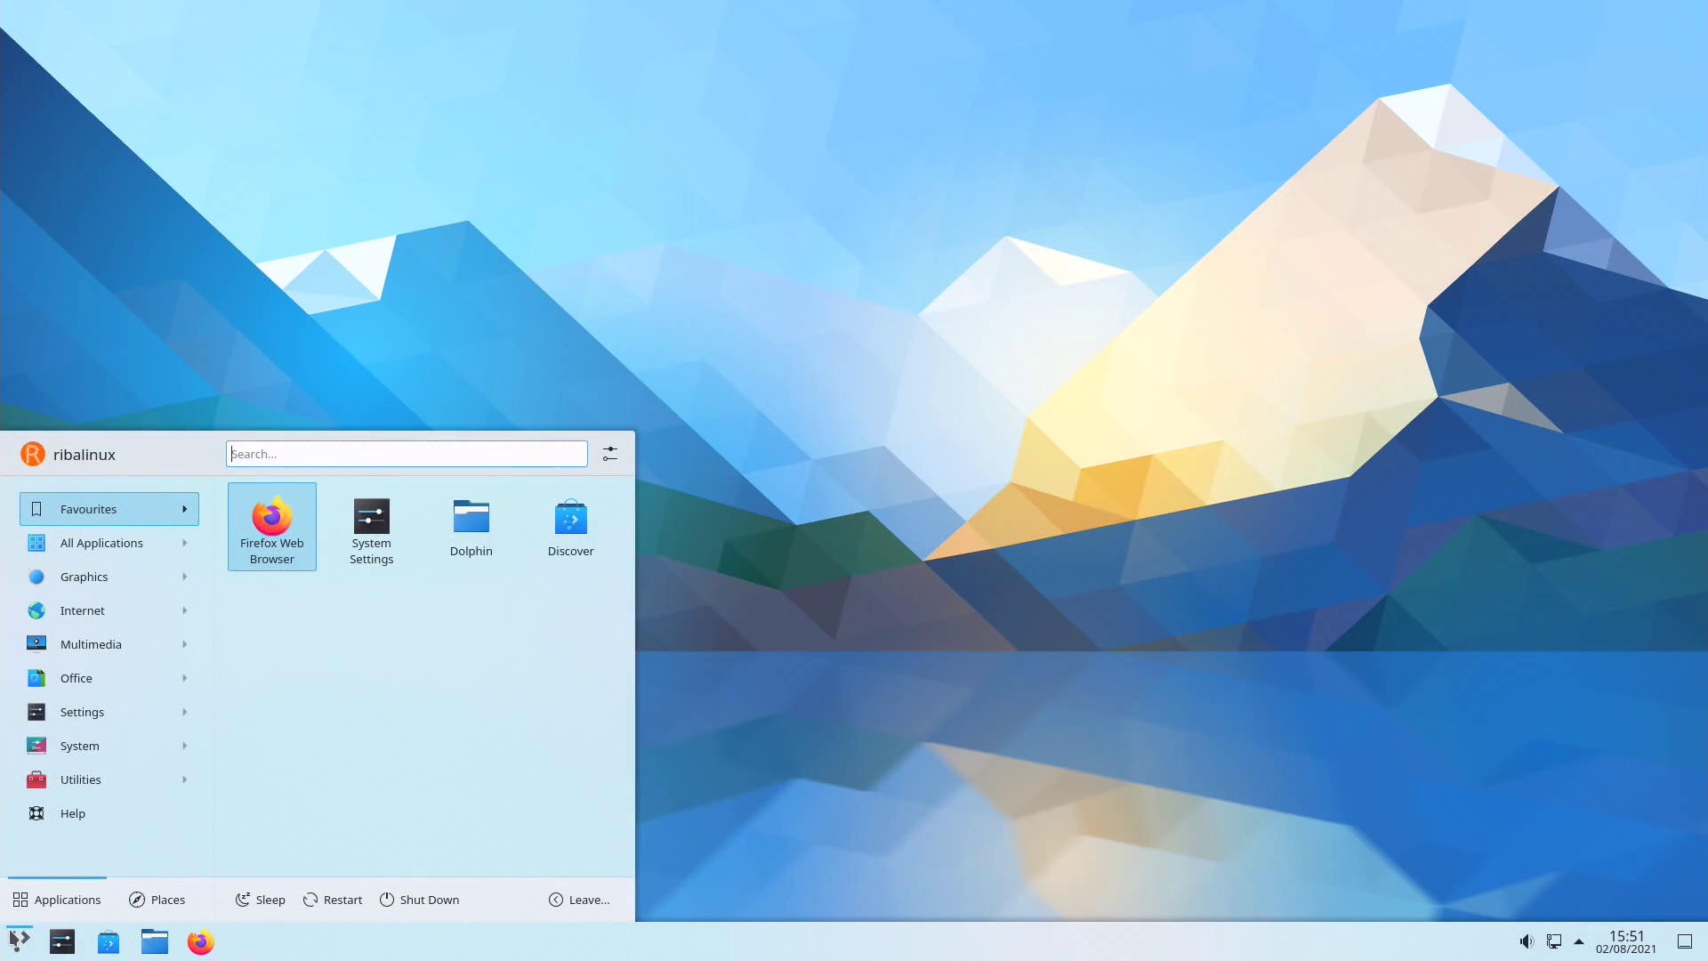
pyautogui.click(153, 897)
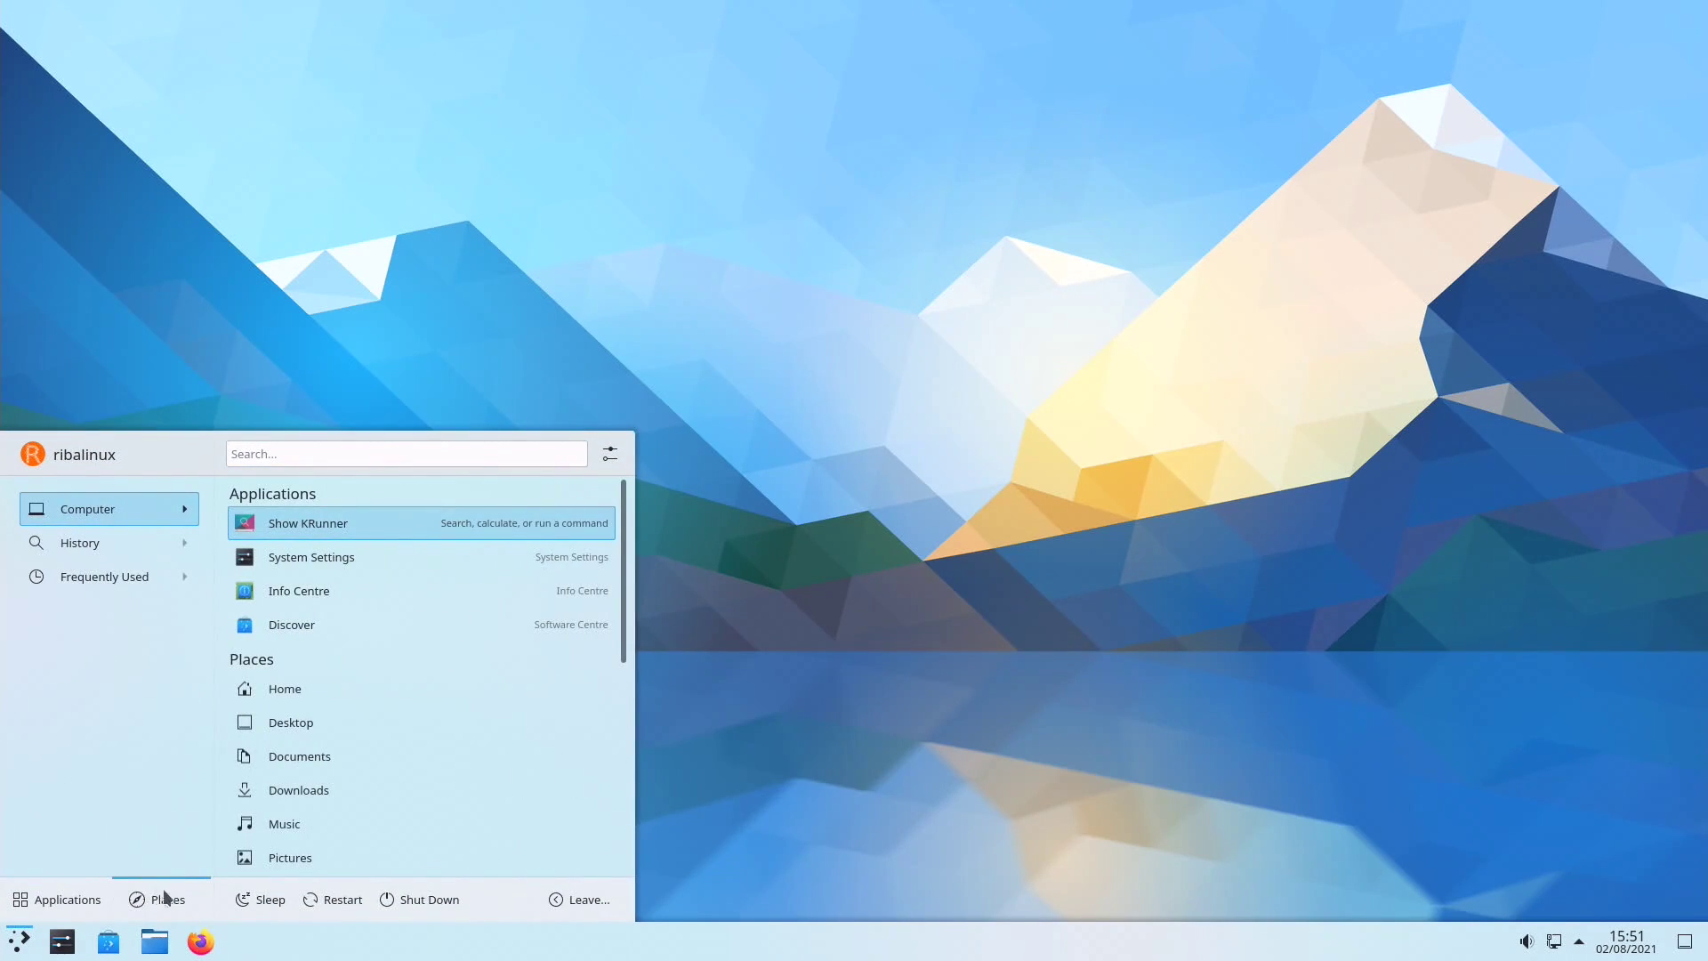
pyautogui.click(423, 899)
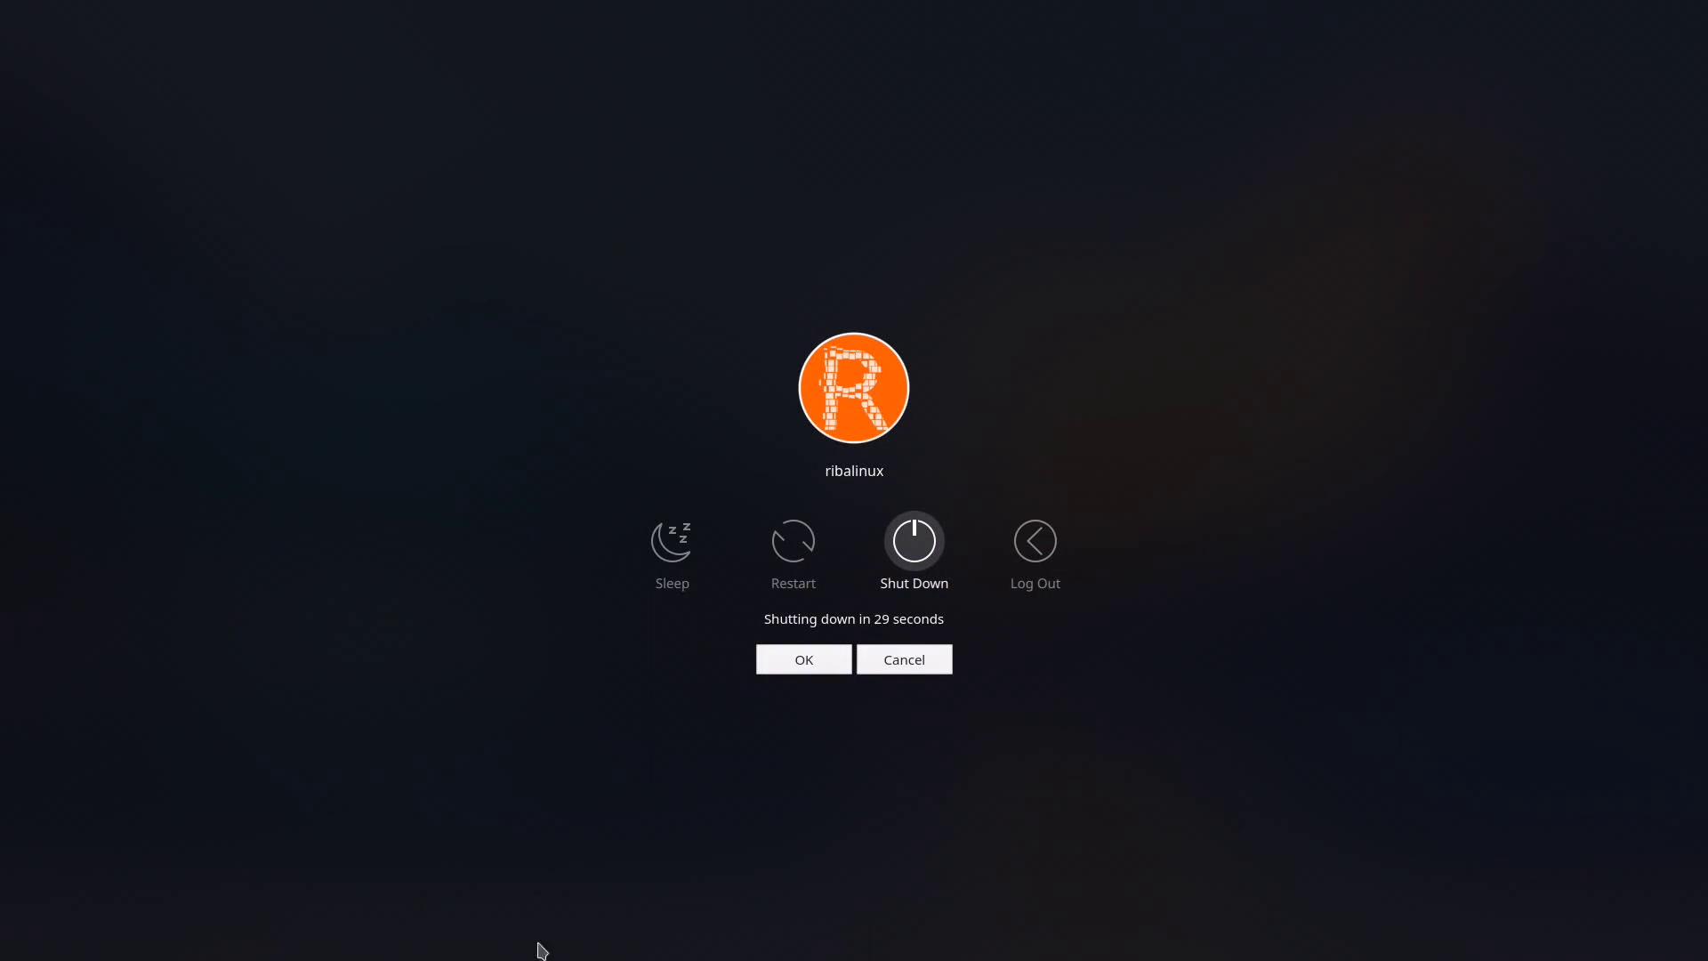
pyautogui.click(925, 665)
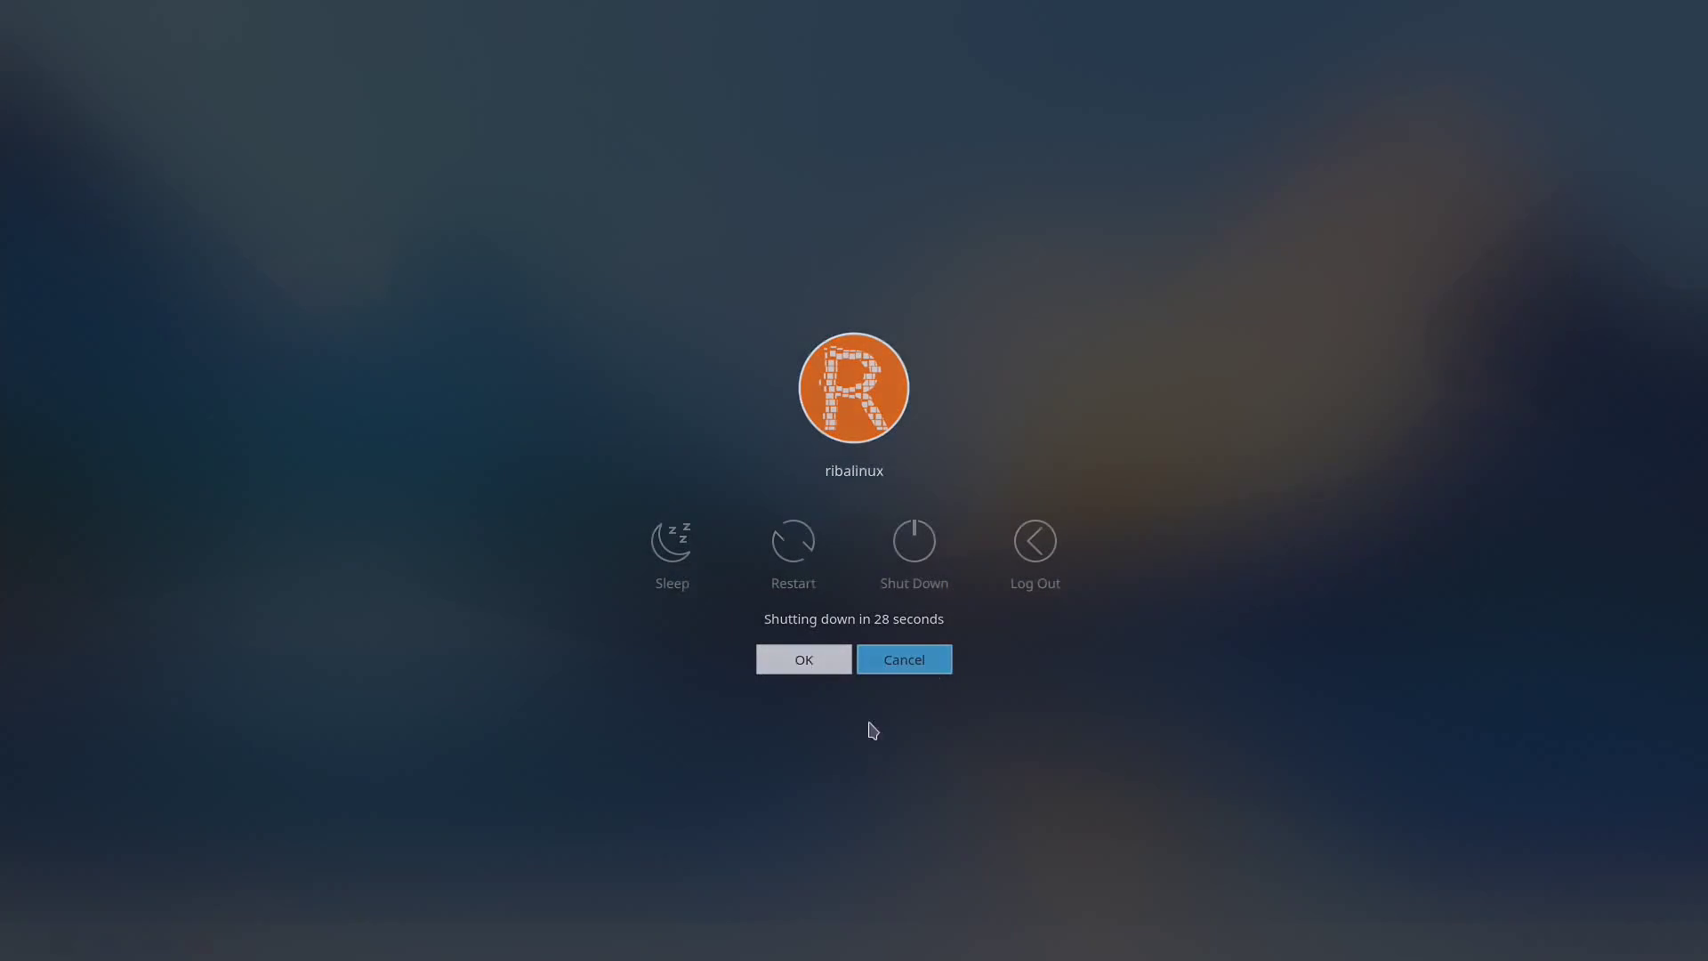
pyautogui.hotkey('alt', 'space')
pyautogui.write('kon')
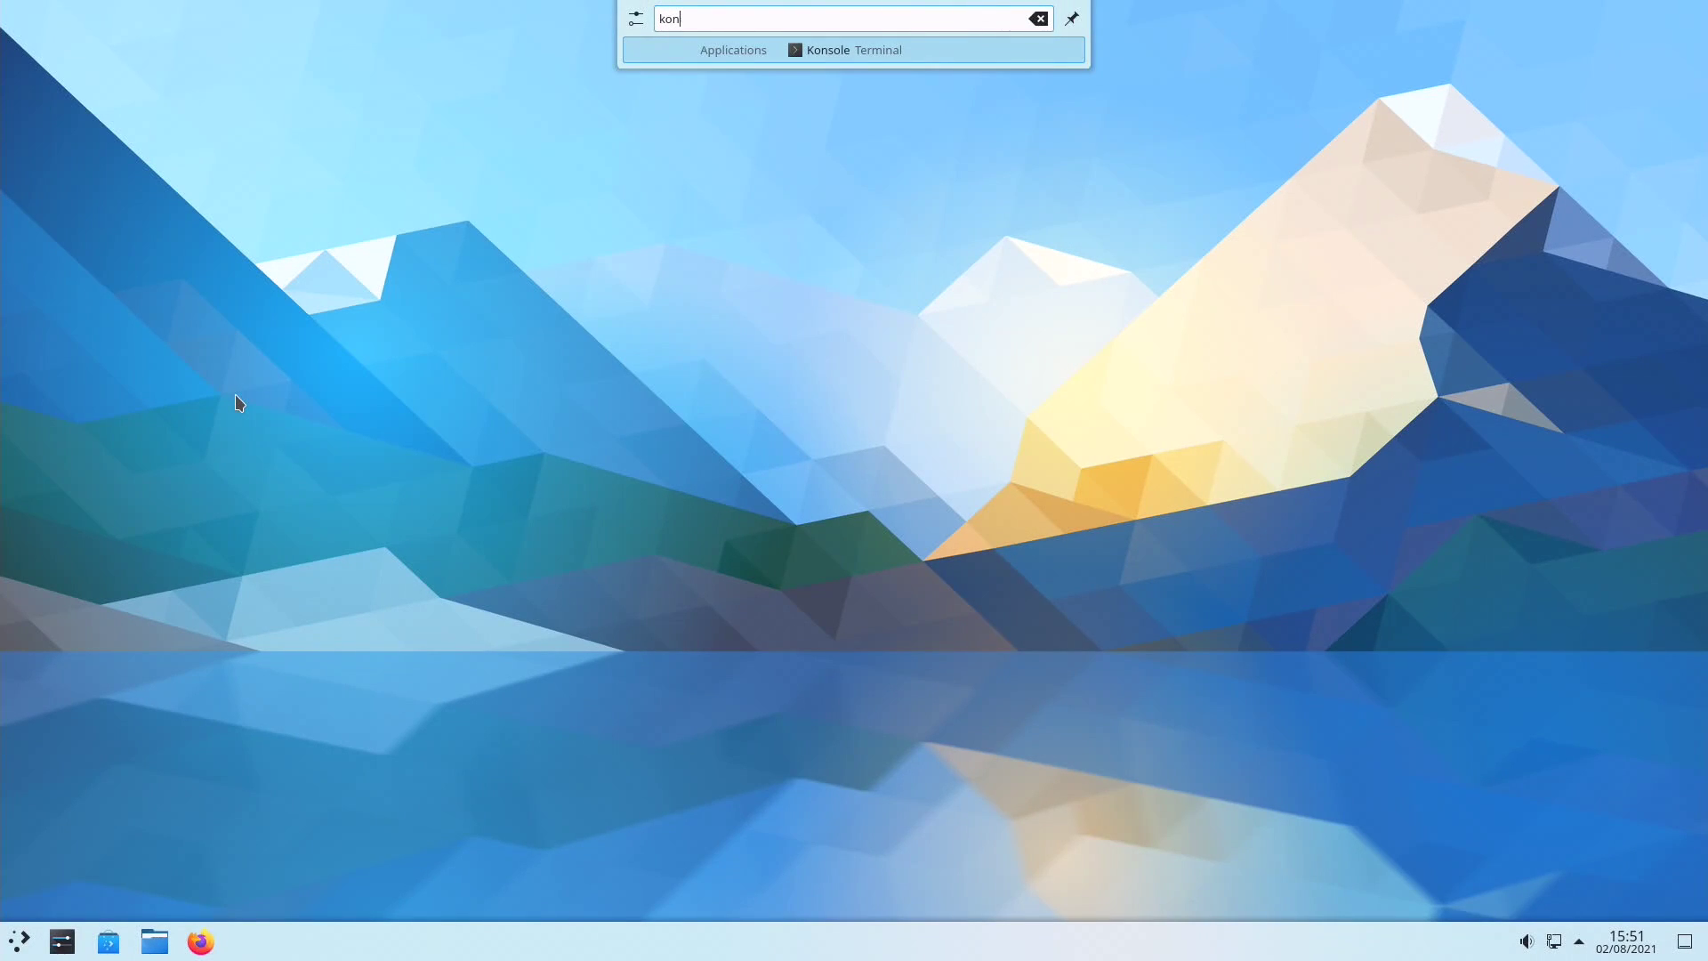
# Launch Konsole and Dolphin, switching Konsole back to the front with Alt+Tab.
pyautogui.click(672, 55)
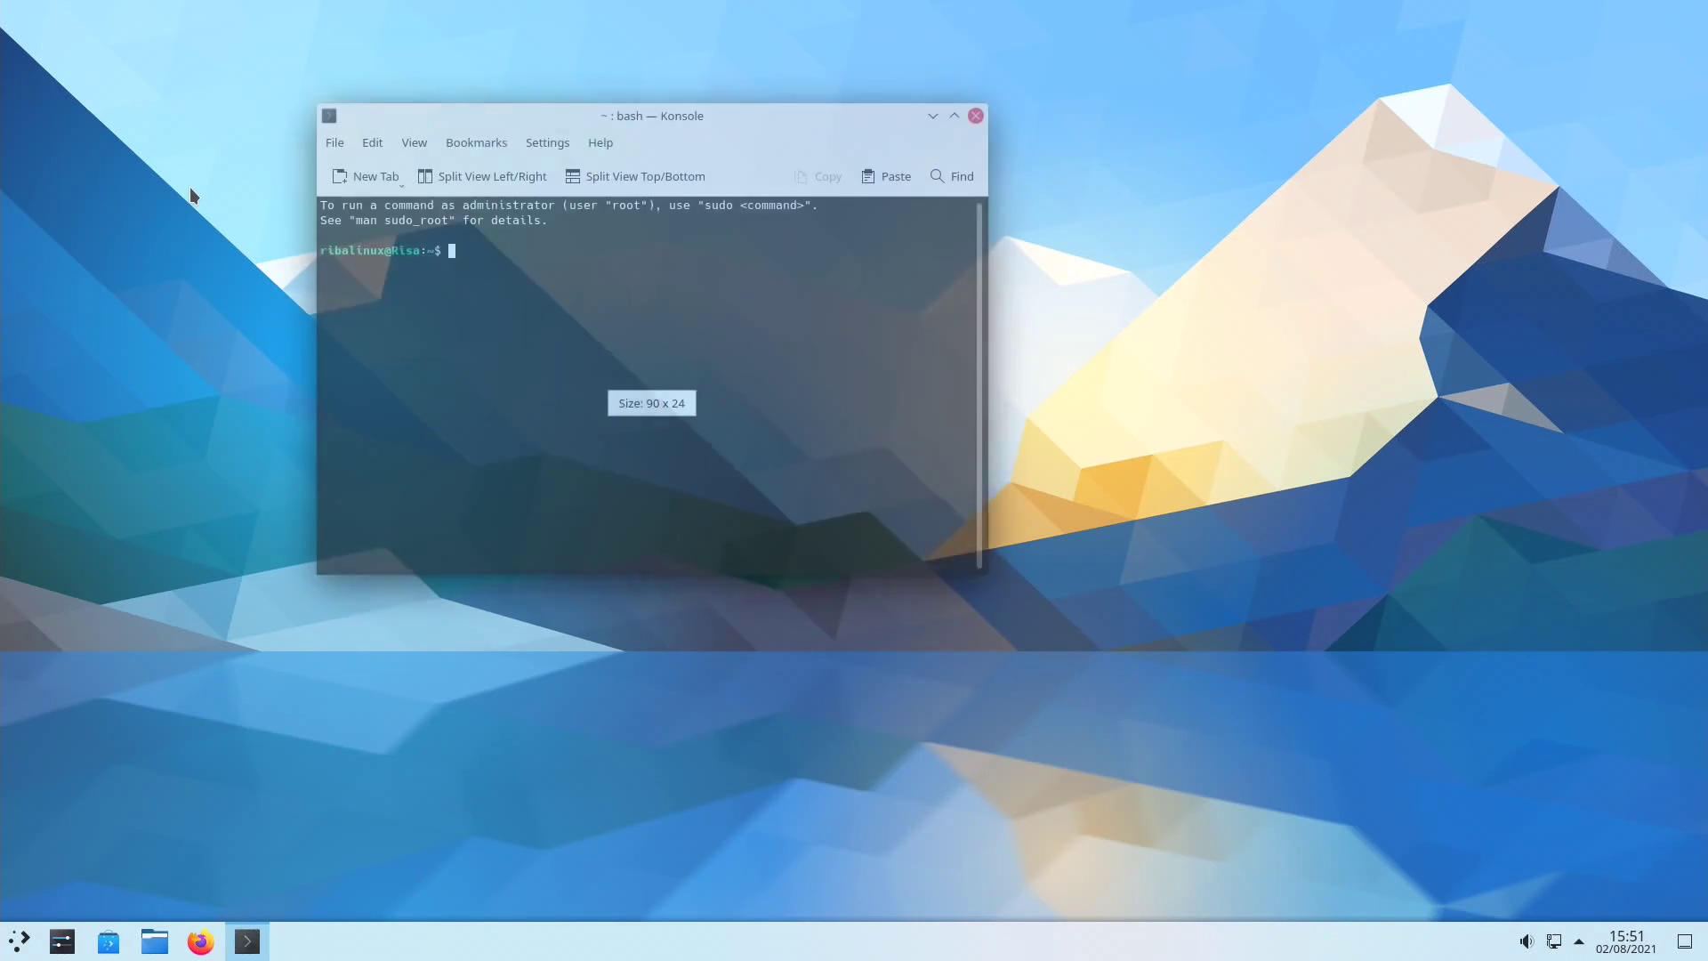
pyautogui.click(150, 939)
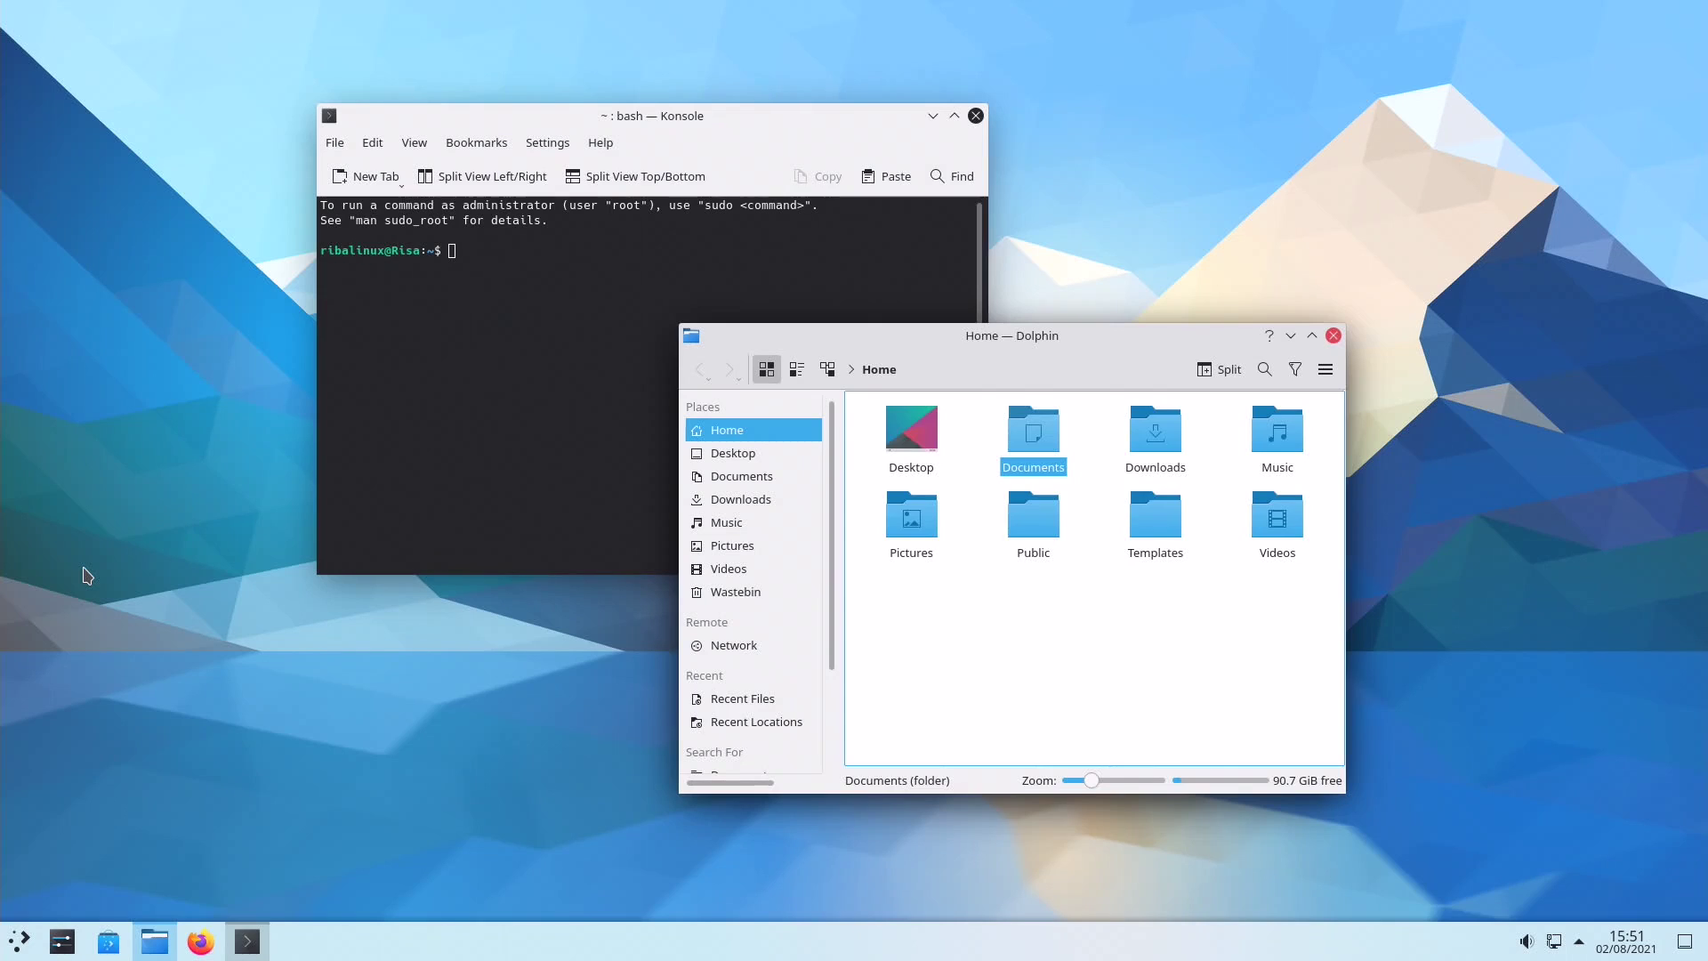
pyautogui.hotkey('alt', 'Tab')
pyautogui.hotkey('alt', 'Tab')
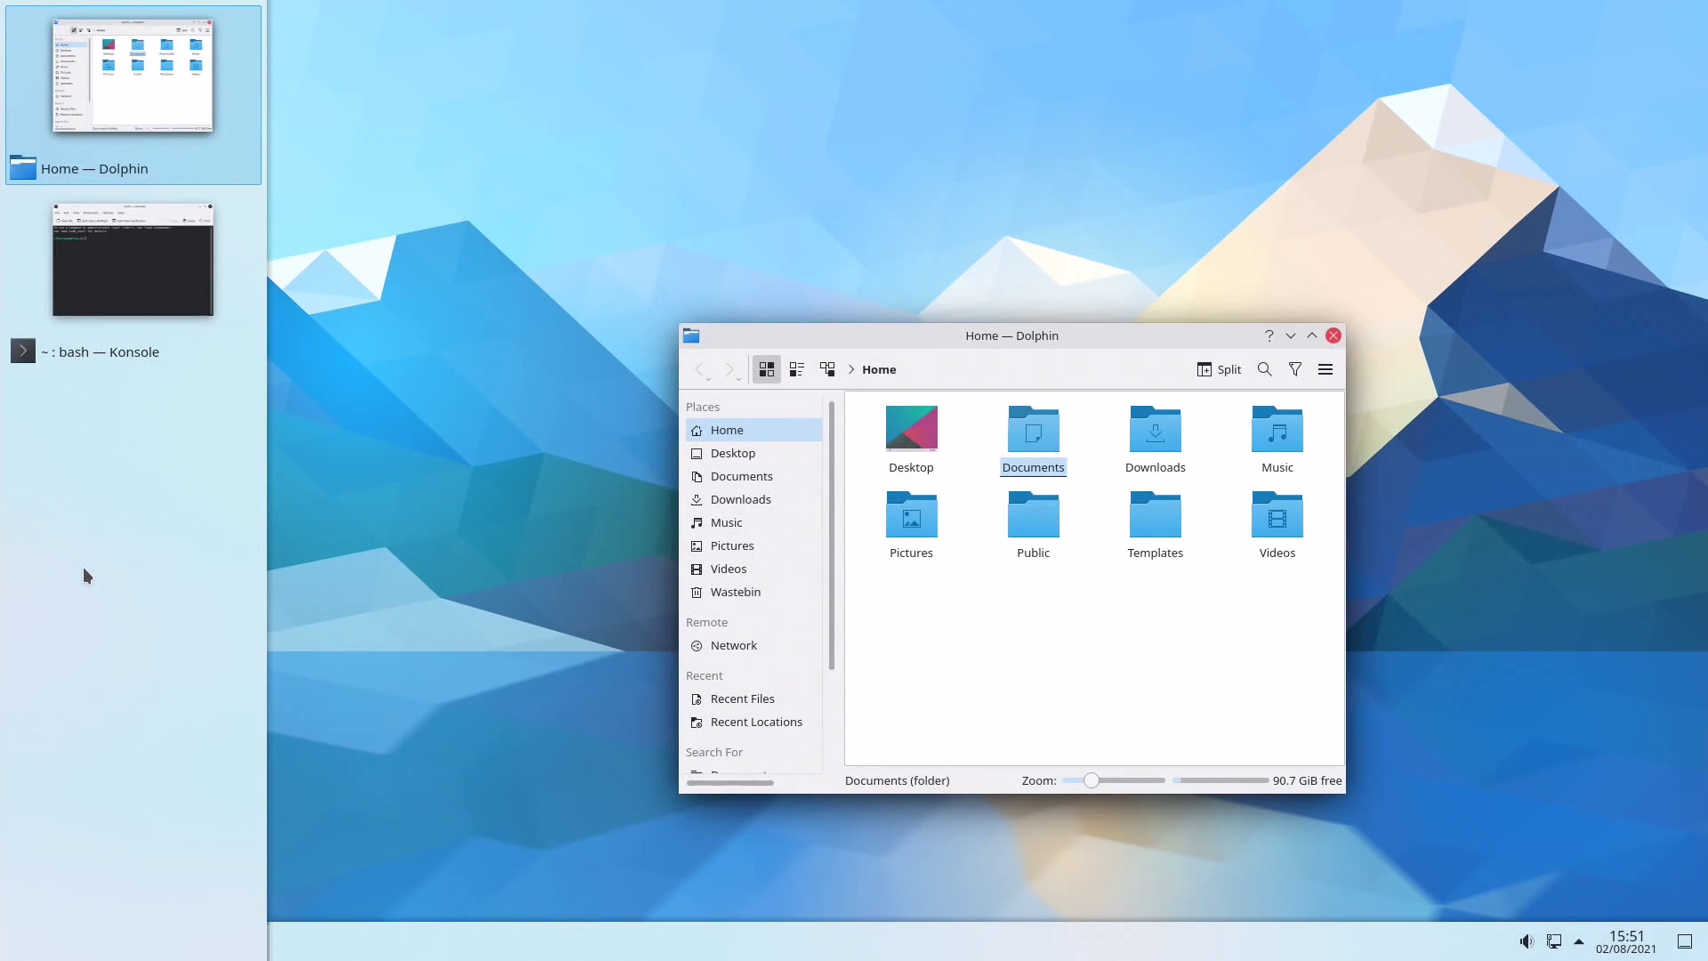
pyautogui.hotkey('alt', 'Tab')
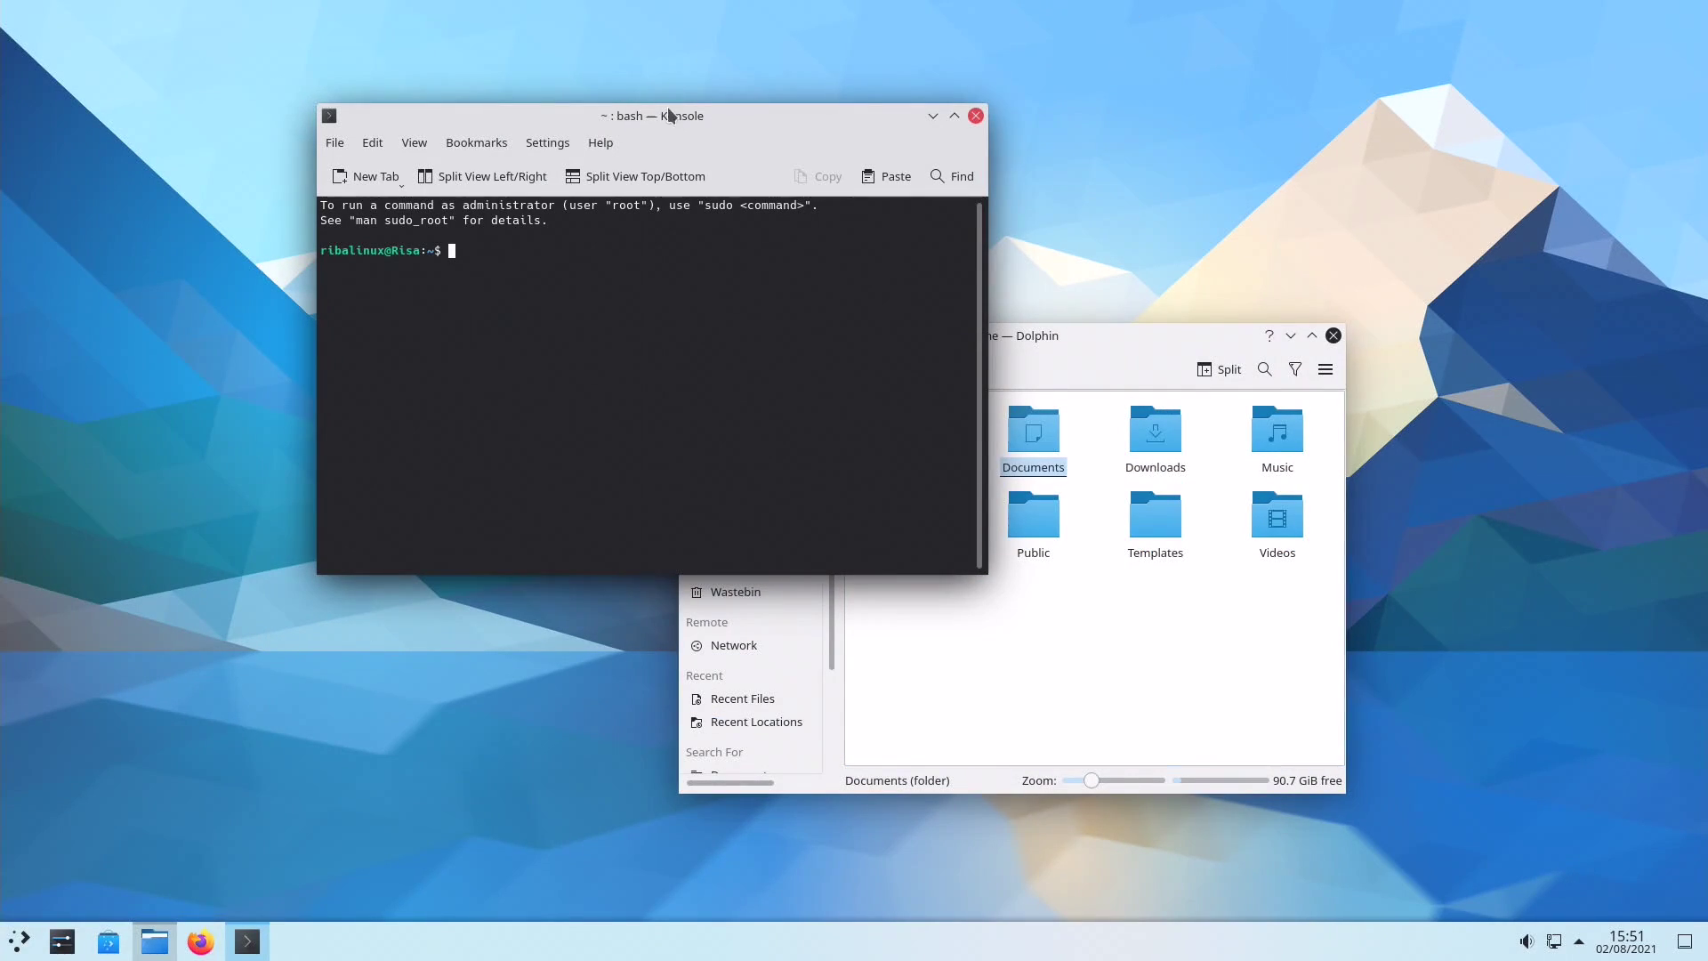
# Tile Konsole and Dolphin side by side, untile them, close Konsole and move Dolphin up-left.
pyautogui.moveTo(666, 133); pyautogui.dragTo(1, 411)
pyautogui.moveTo(1086, 338); pyautogui.dragTo(1703, 422)
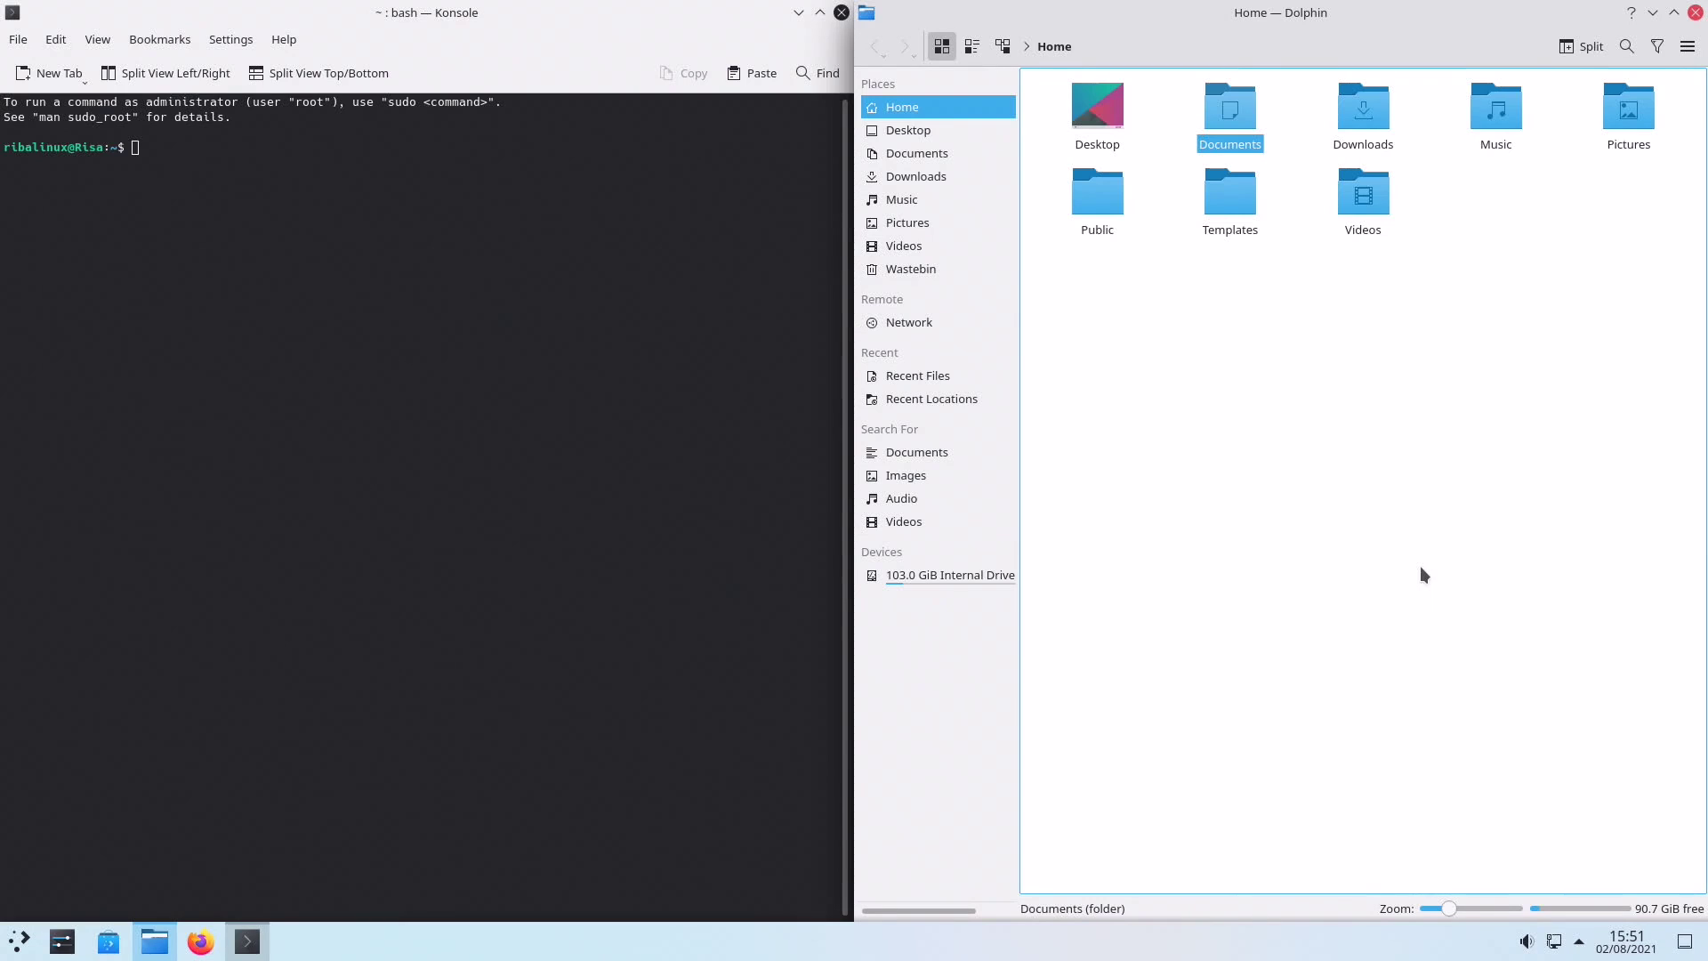
pyautogui.moveTo(1393, 16); pyautogui.dragTo(931, 252)
pyautogui.moveTo(614, 13); pyautogui.dragTo(756, 91)
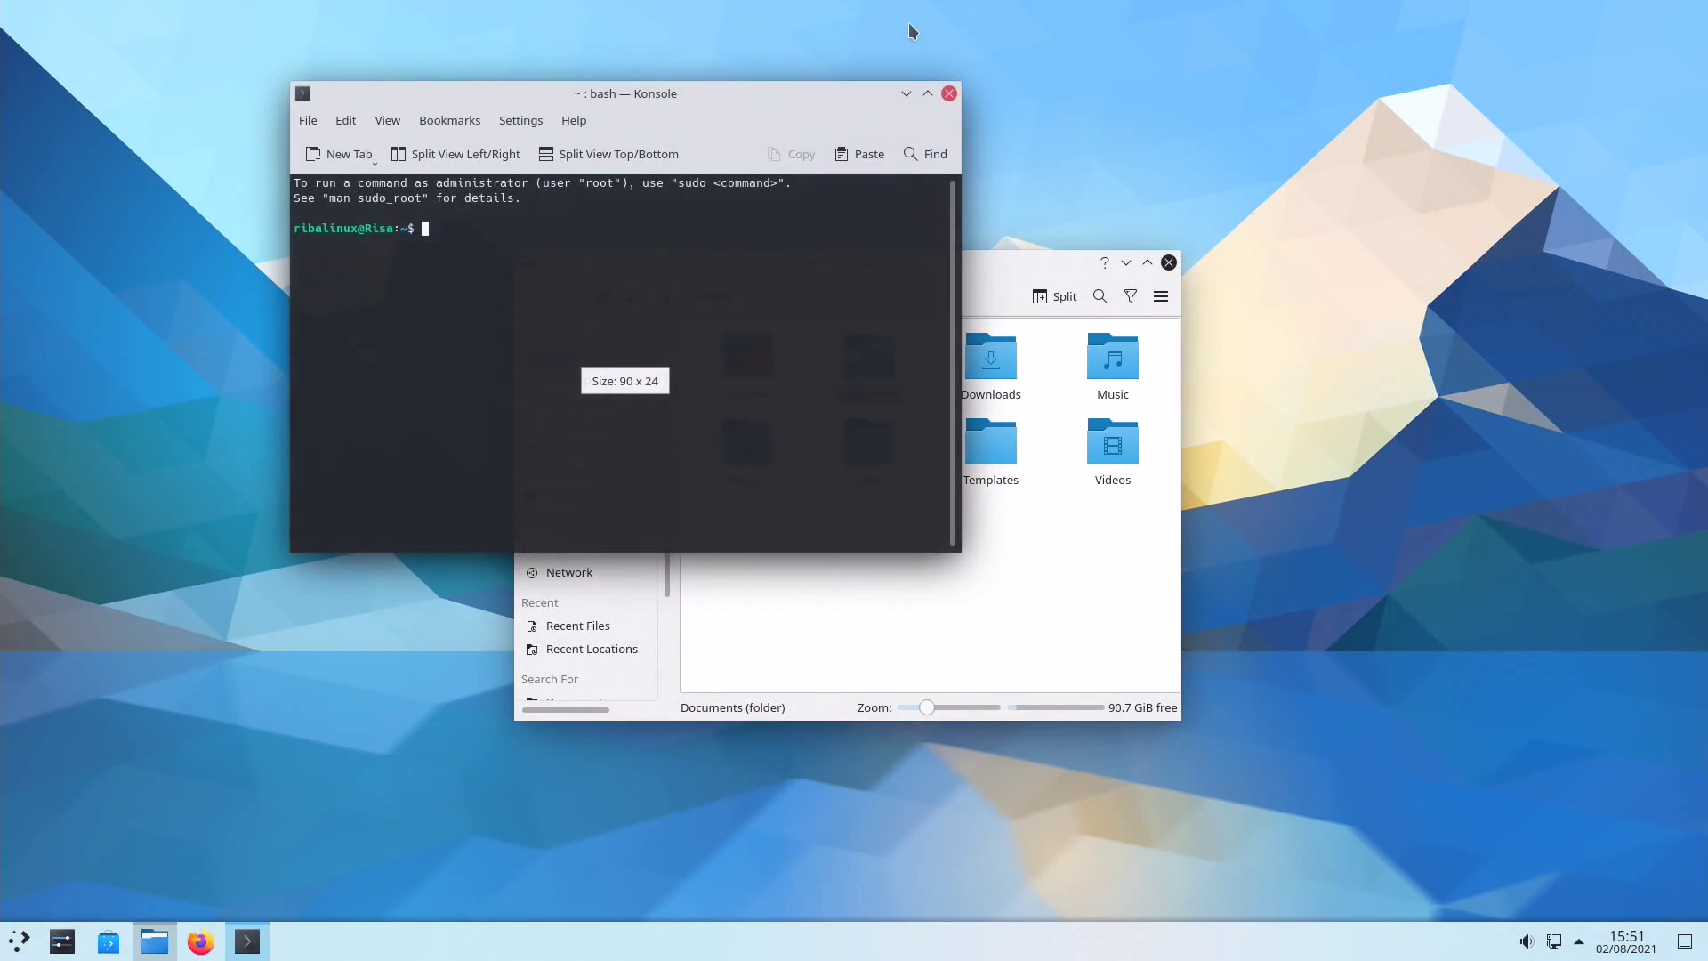
pyautogui.click(939, 87)
pyautogui.moveTo(984, 247); pyautogui.dragTo(757, 177)
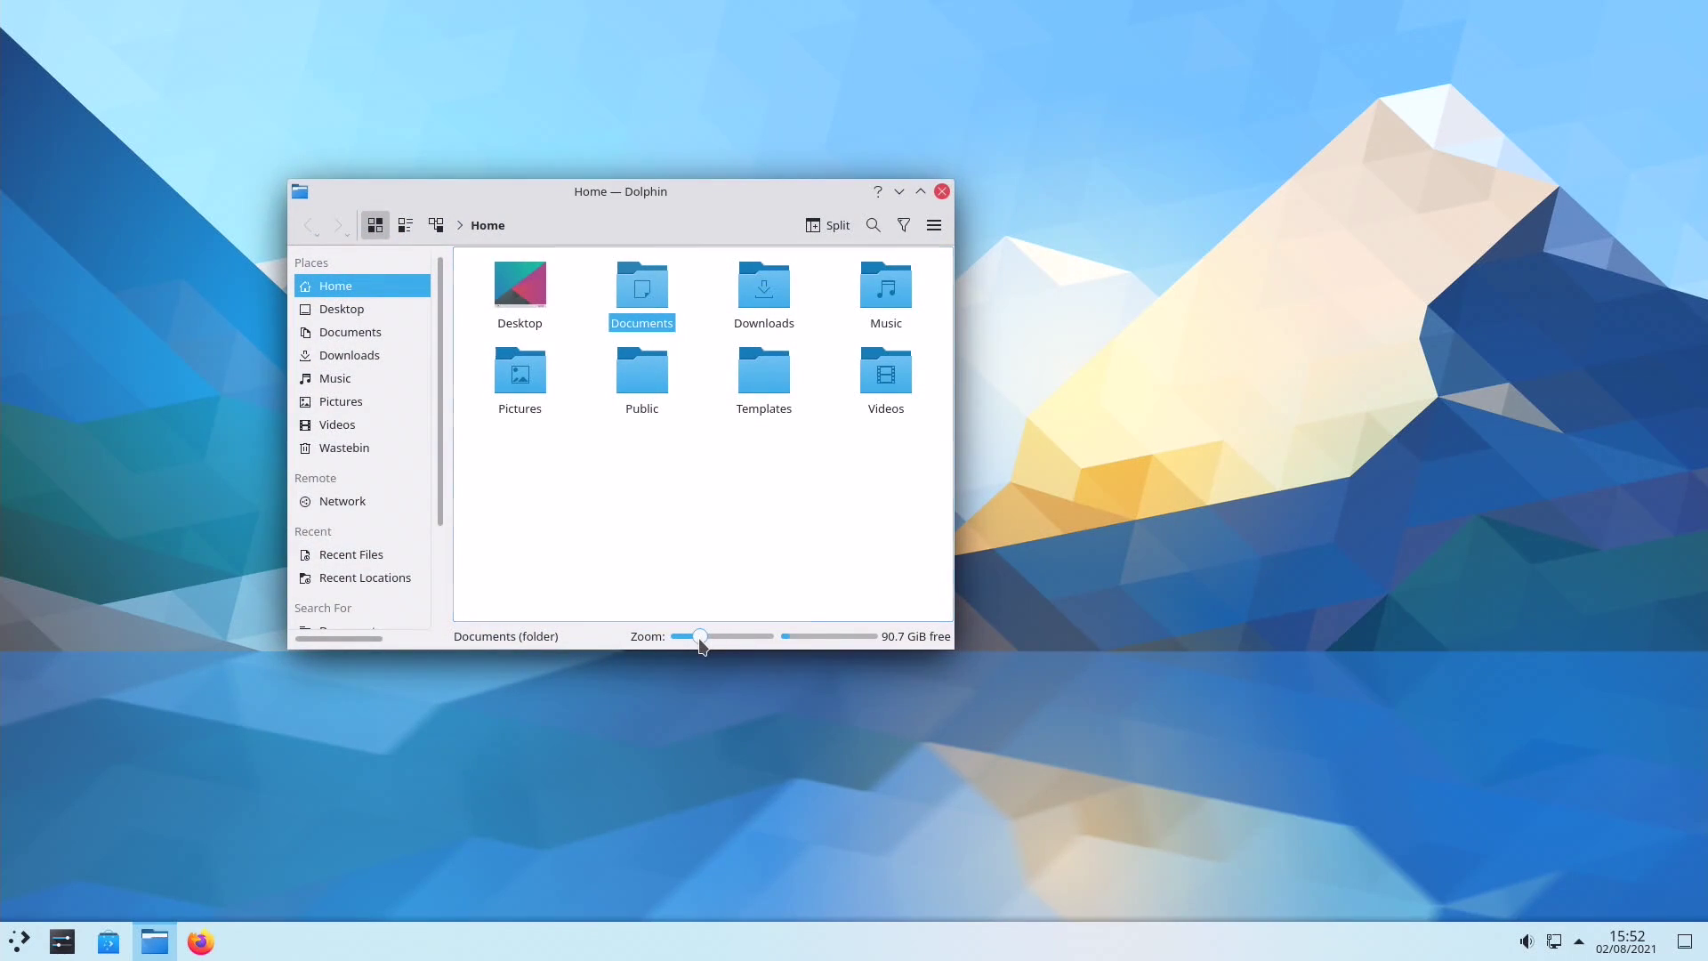
pyautogui.scroll(1, 702, 645)
pyautogui.scroll(-1, 702, 647)
pyautogui.click(933, 225)
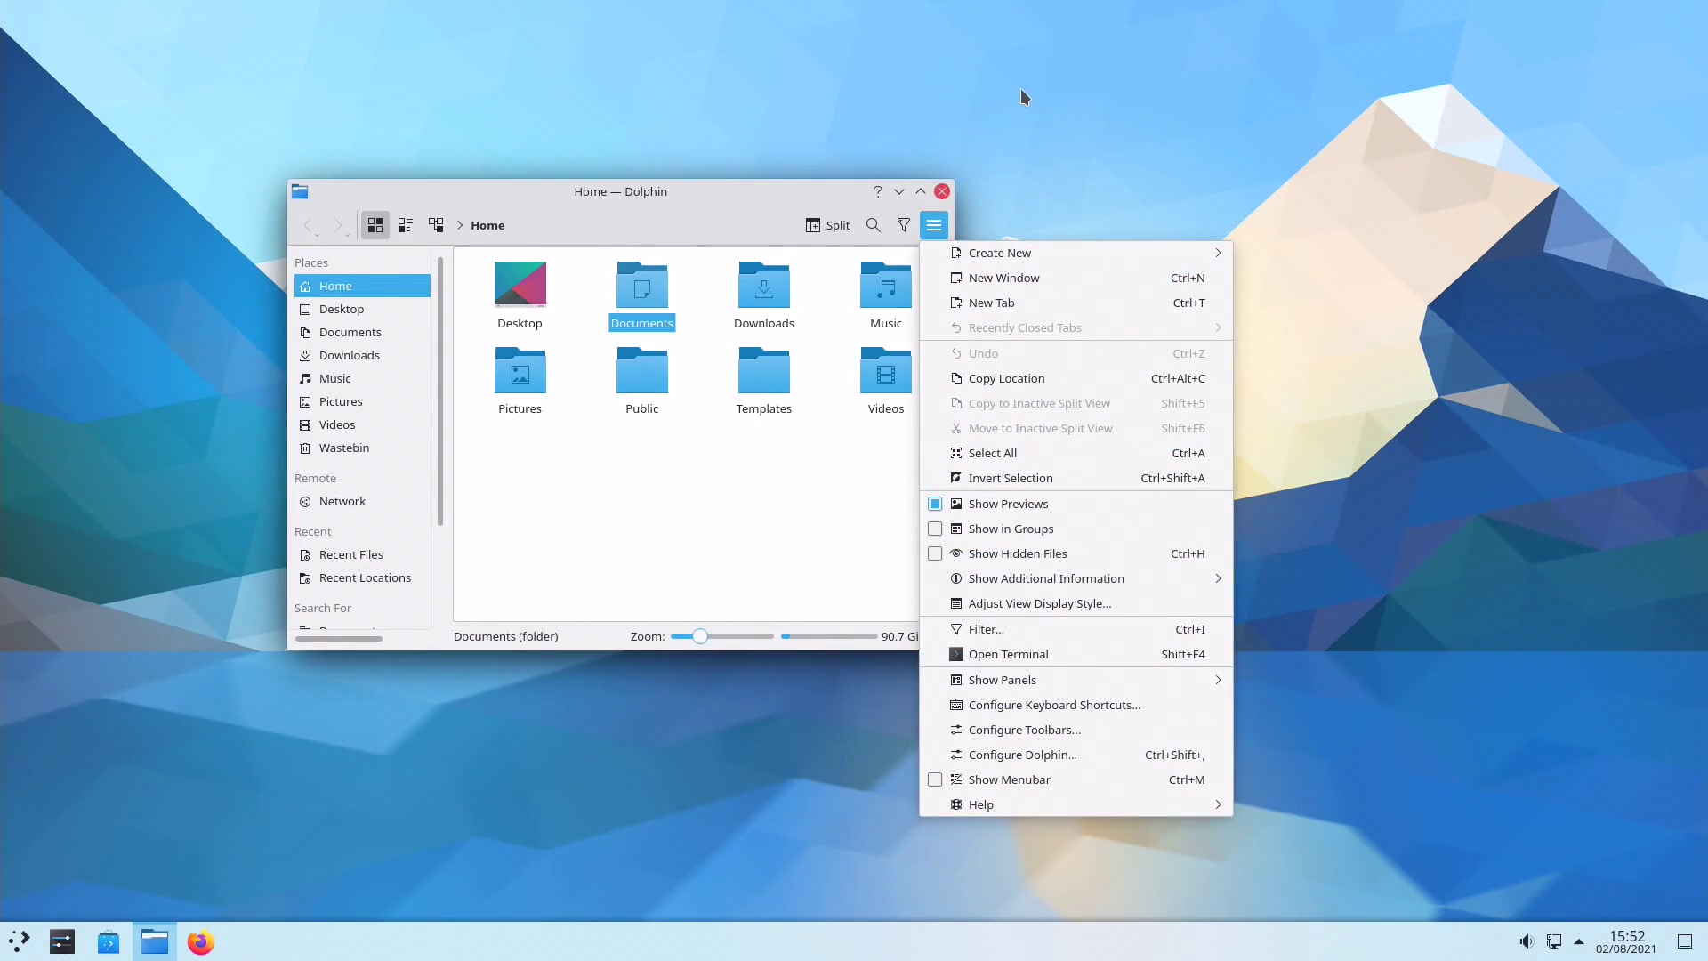
pyautogui.press('Escape')
pyautogui.hotkey('ctrl', 'i')
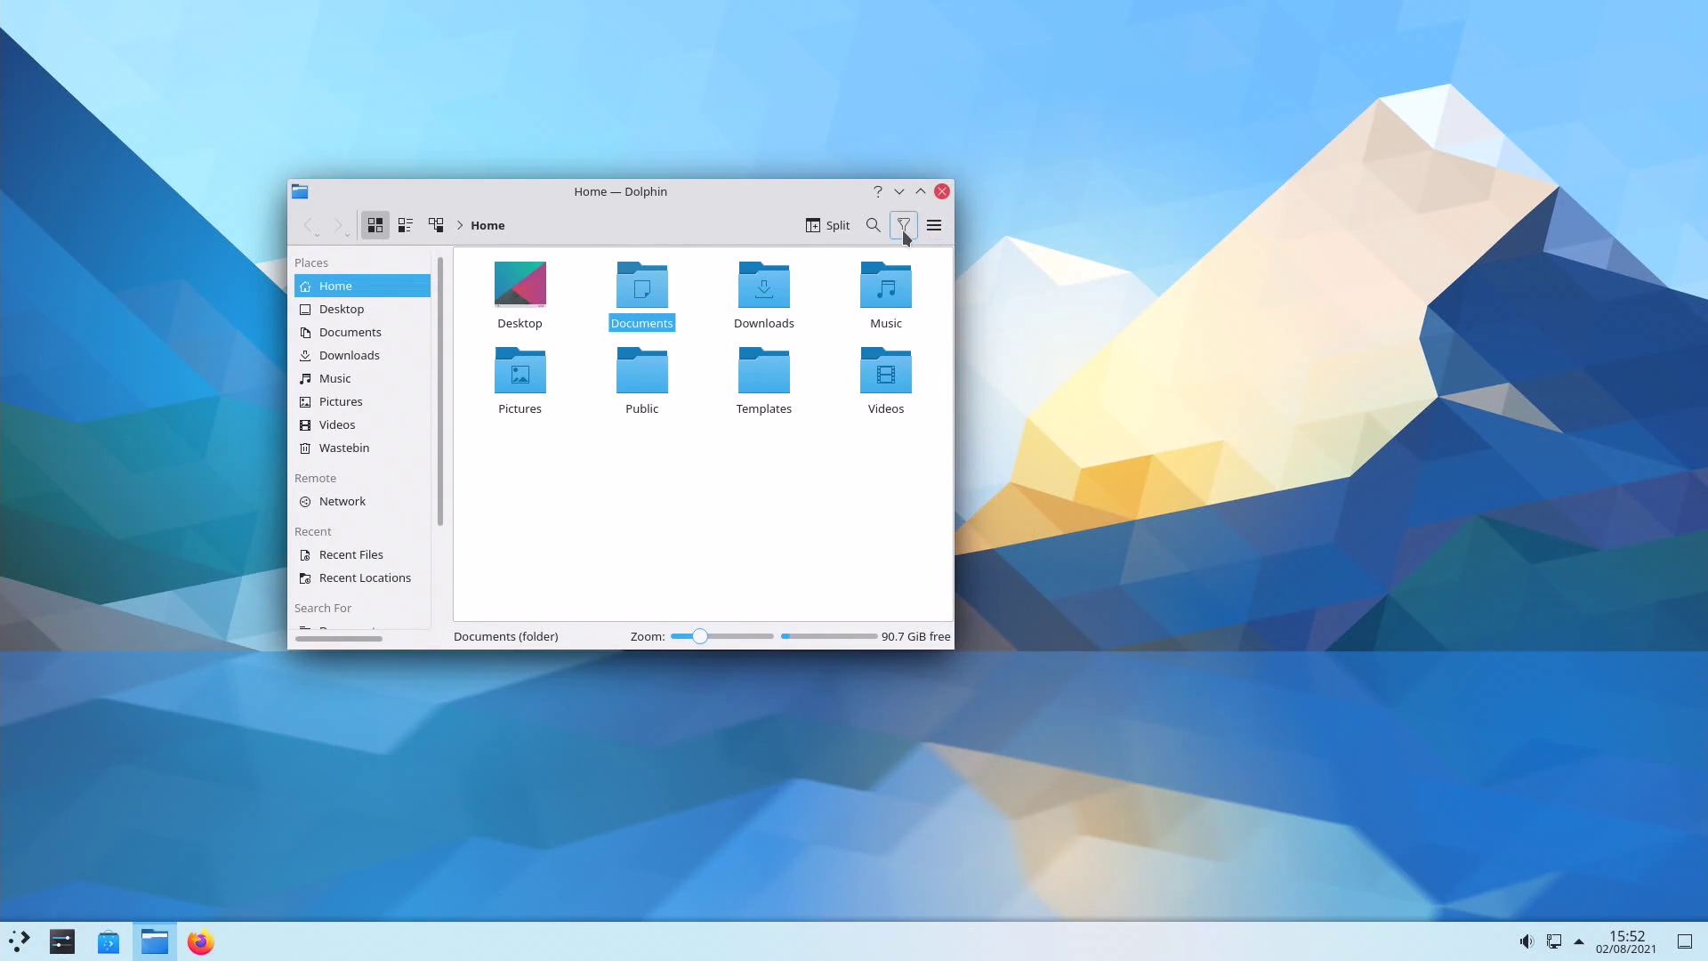
pyautogui.click(904, 226)
pyautogui.click(872, 225)
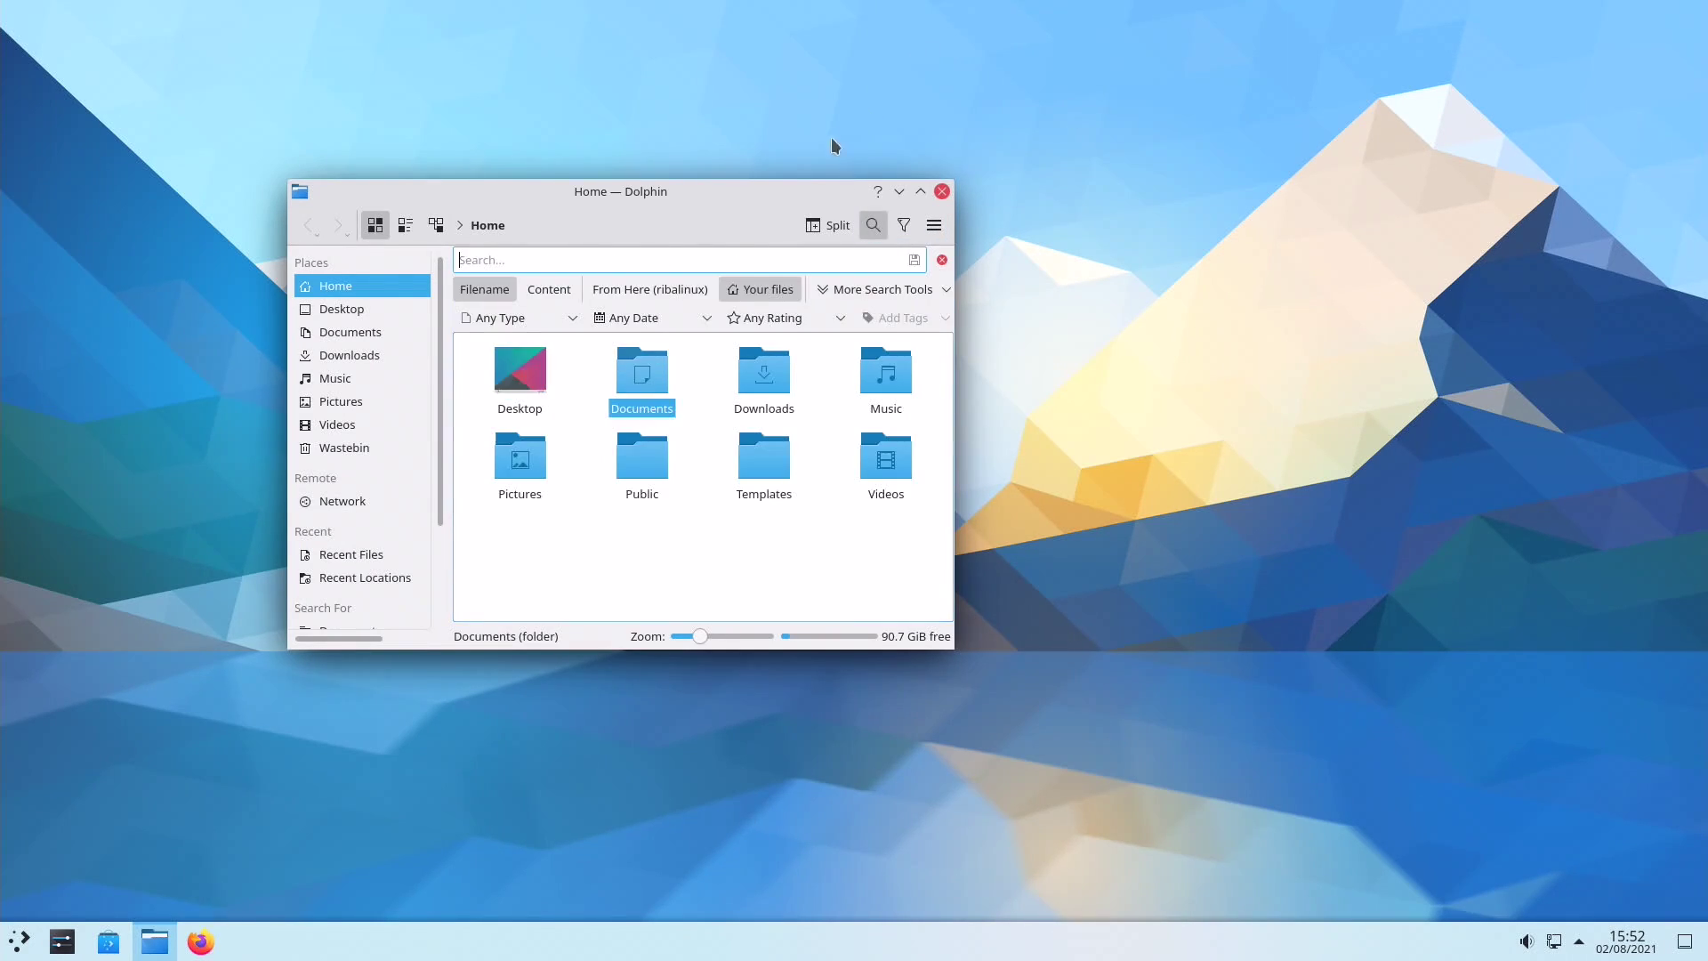
pyautogui.press('Escape')
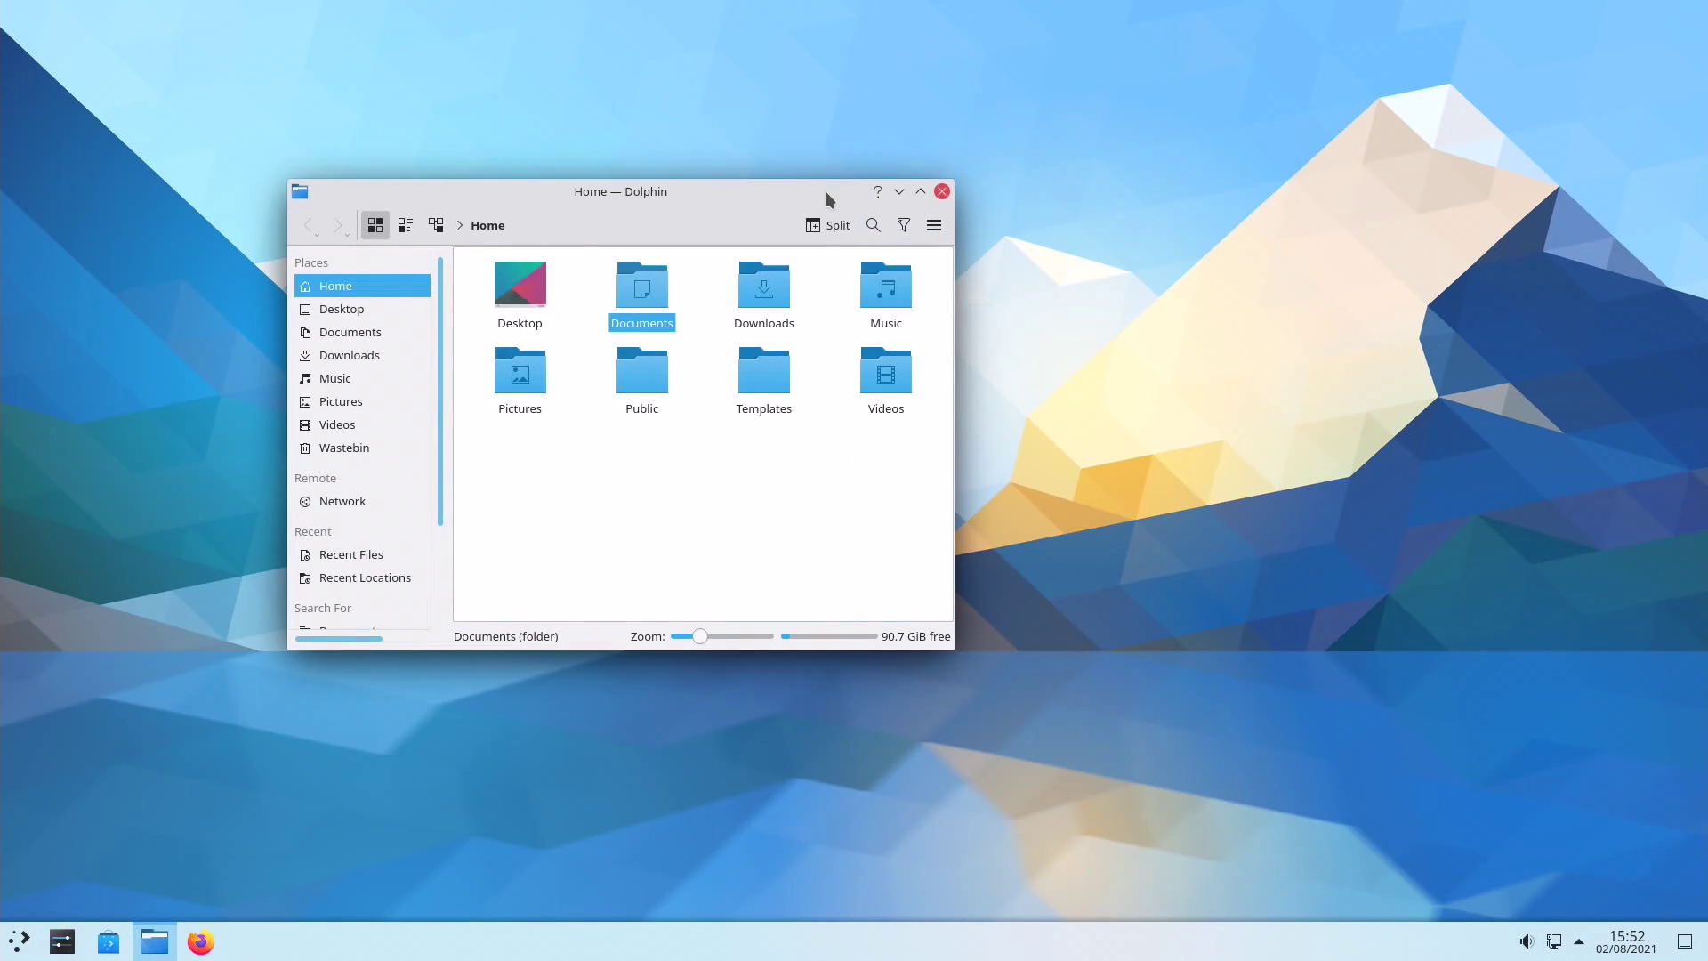
pyautogui.click(827, 222)
pyautogui.click(825, 225)
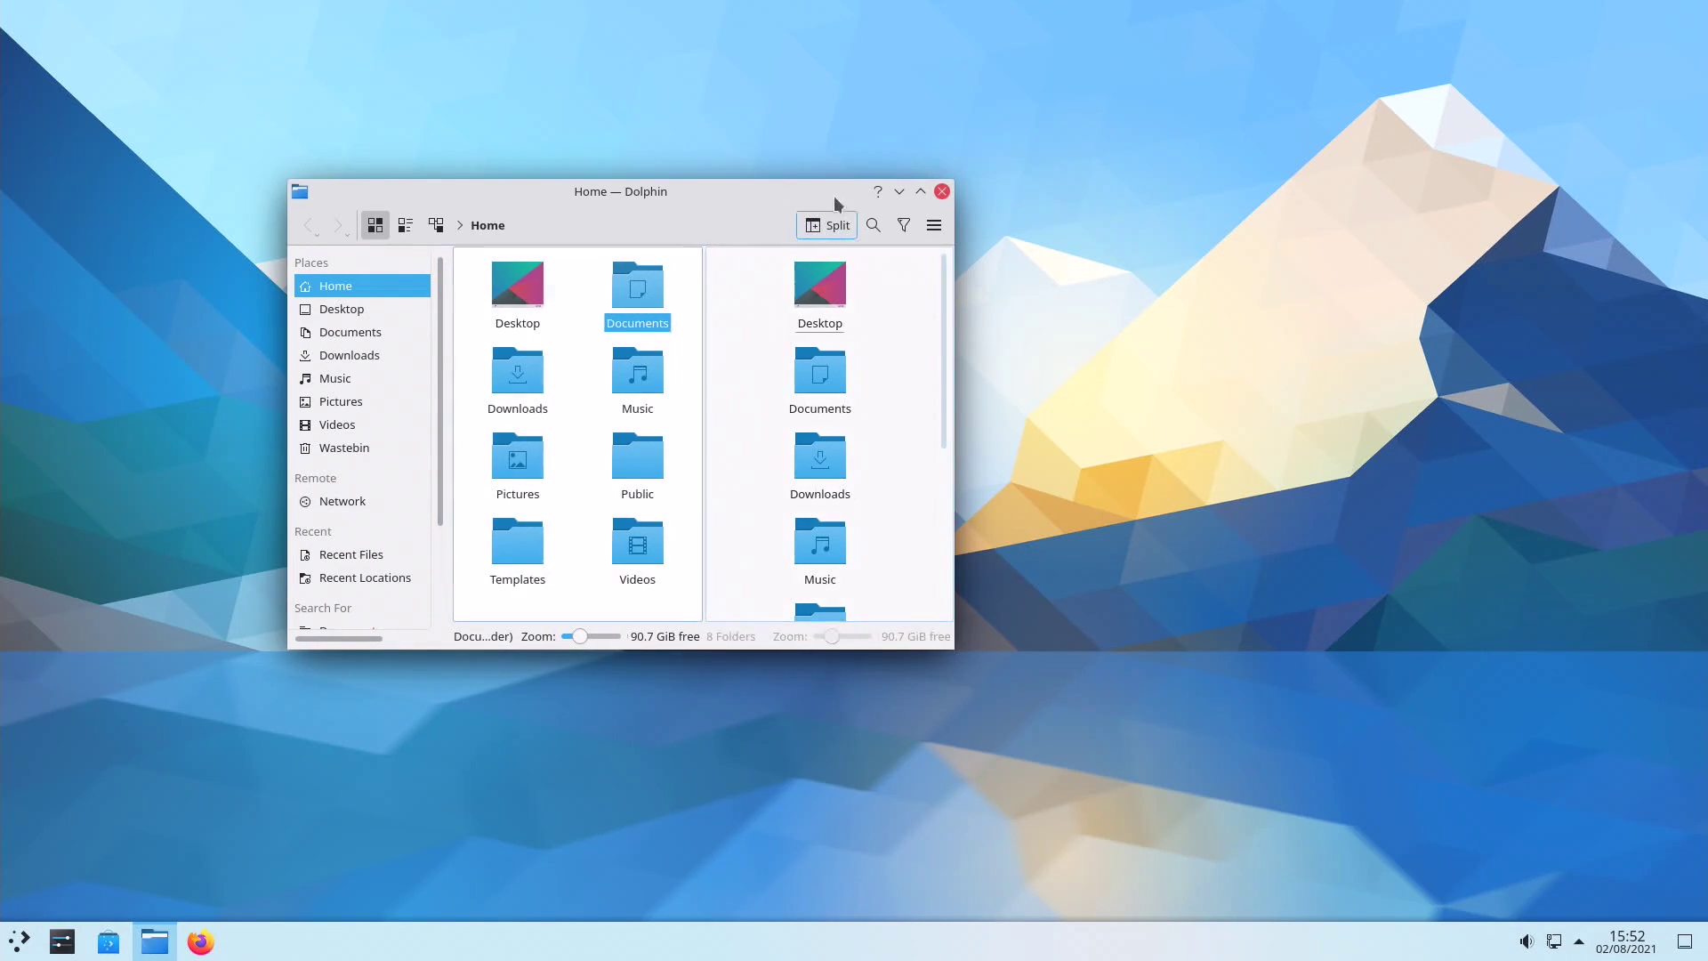
pyautogui.hotkey('ctrl', 'l')
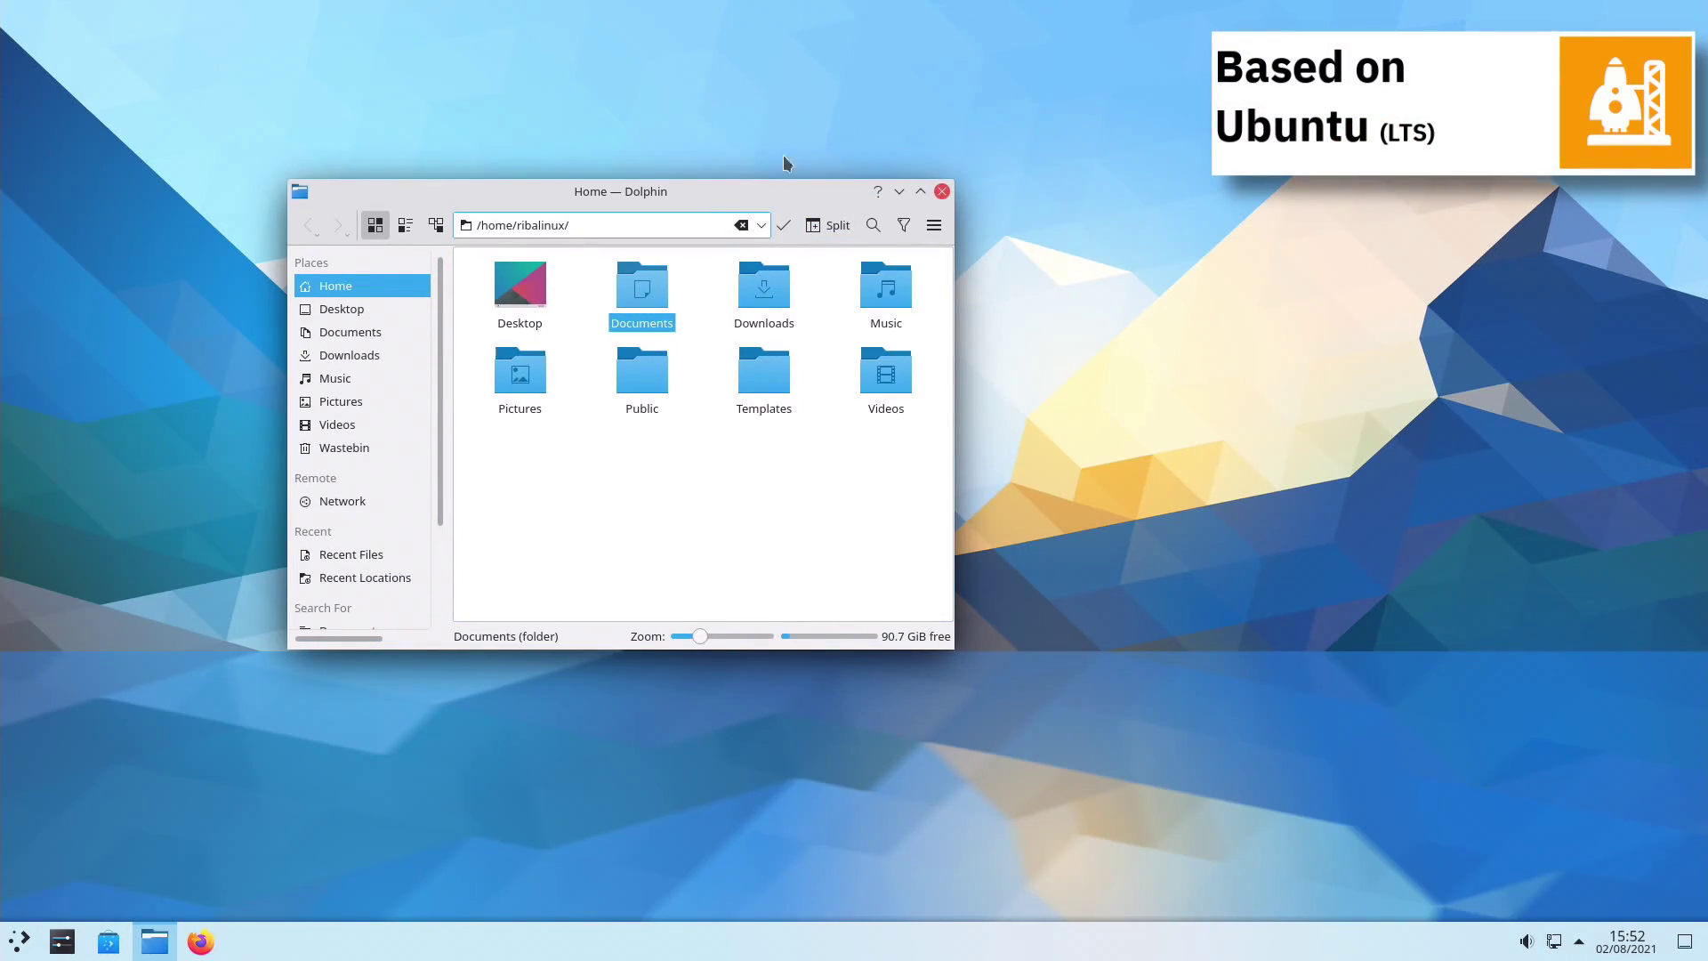
pyautogui.click(783, 225)
pyautogui.click(431, 223)
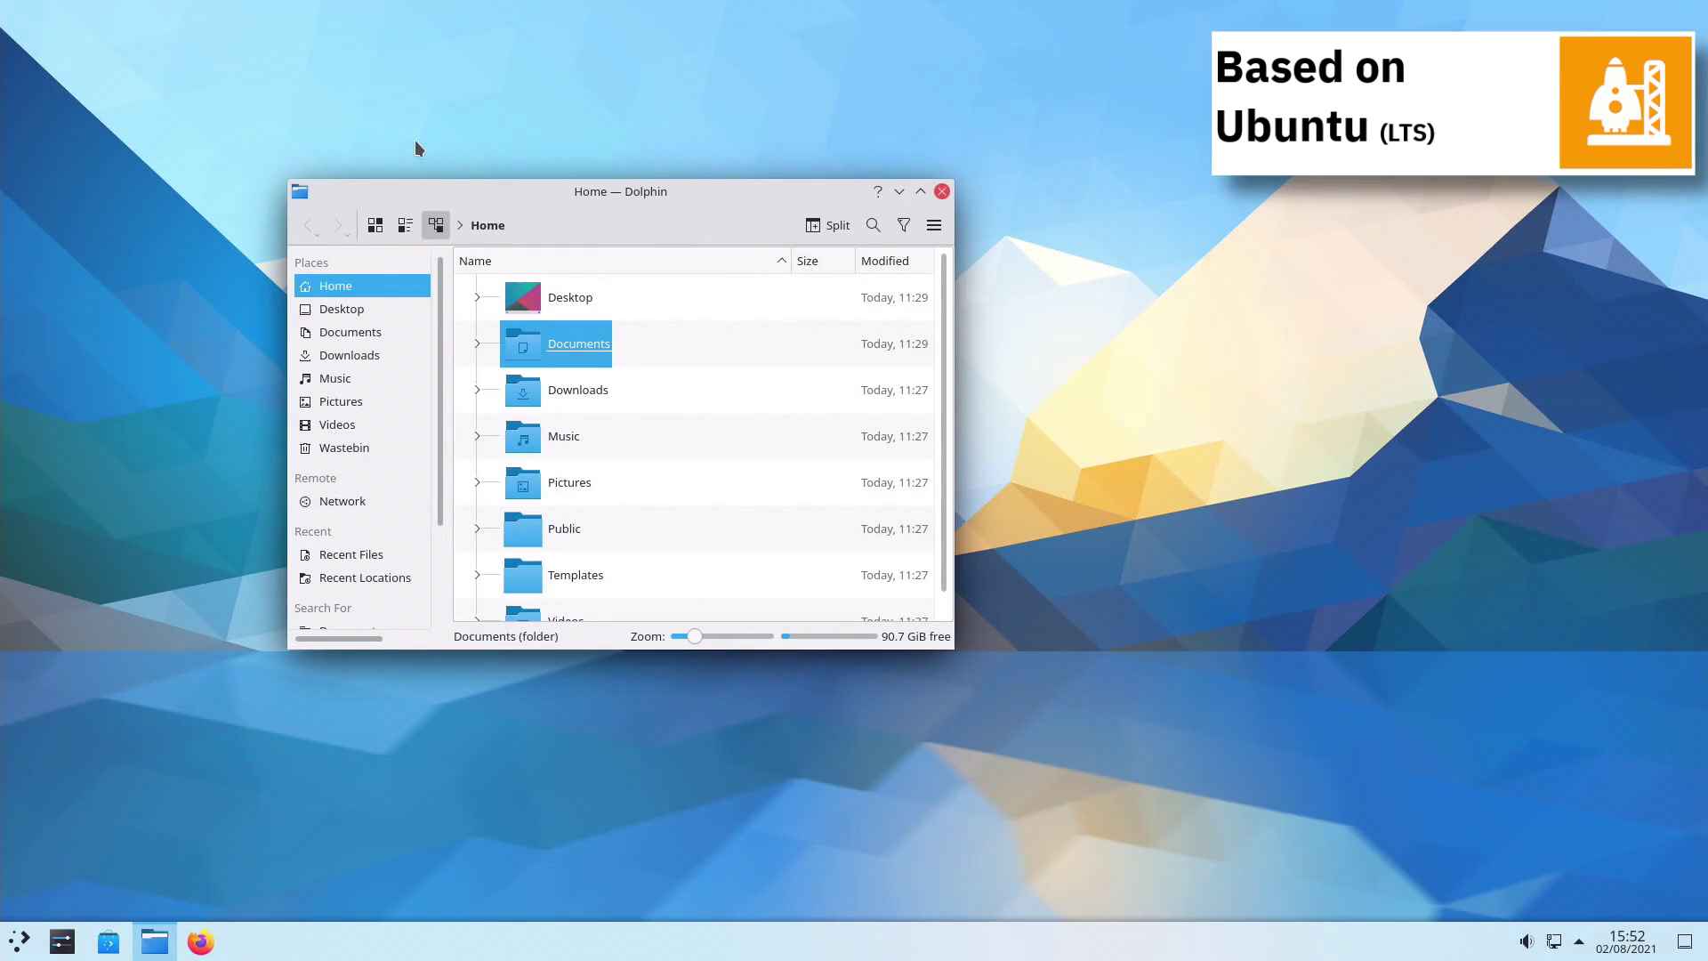
pyautogui.click(404, 225)
pyautogui.click(375, 225)
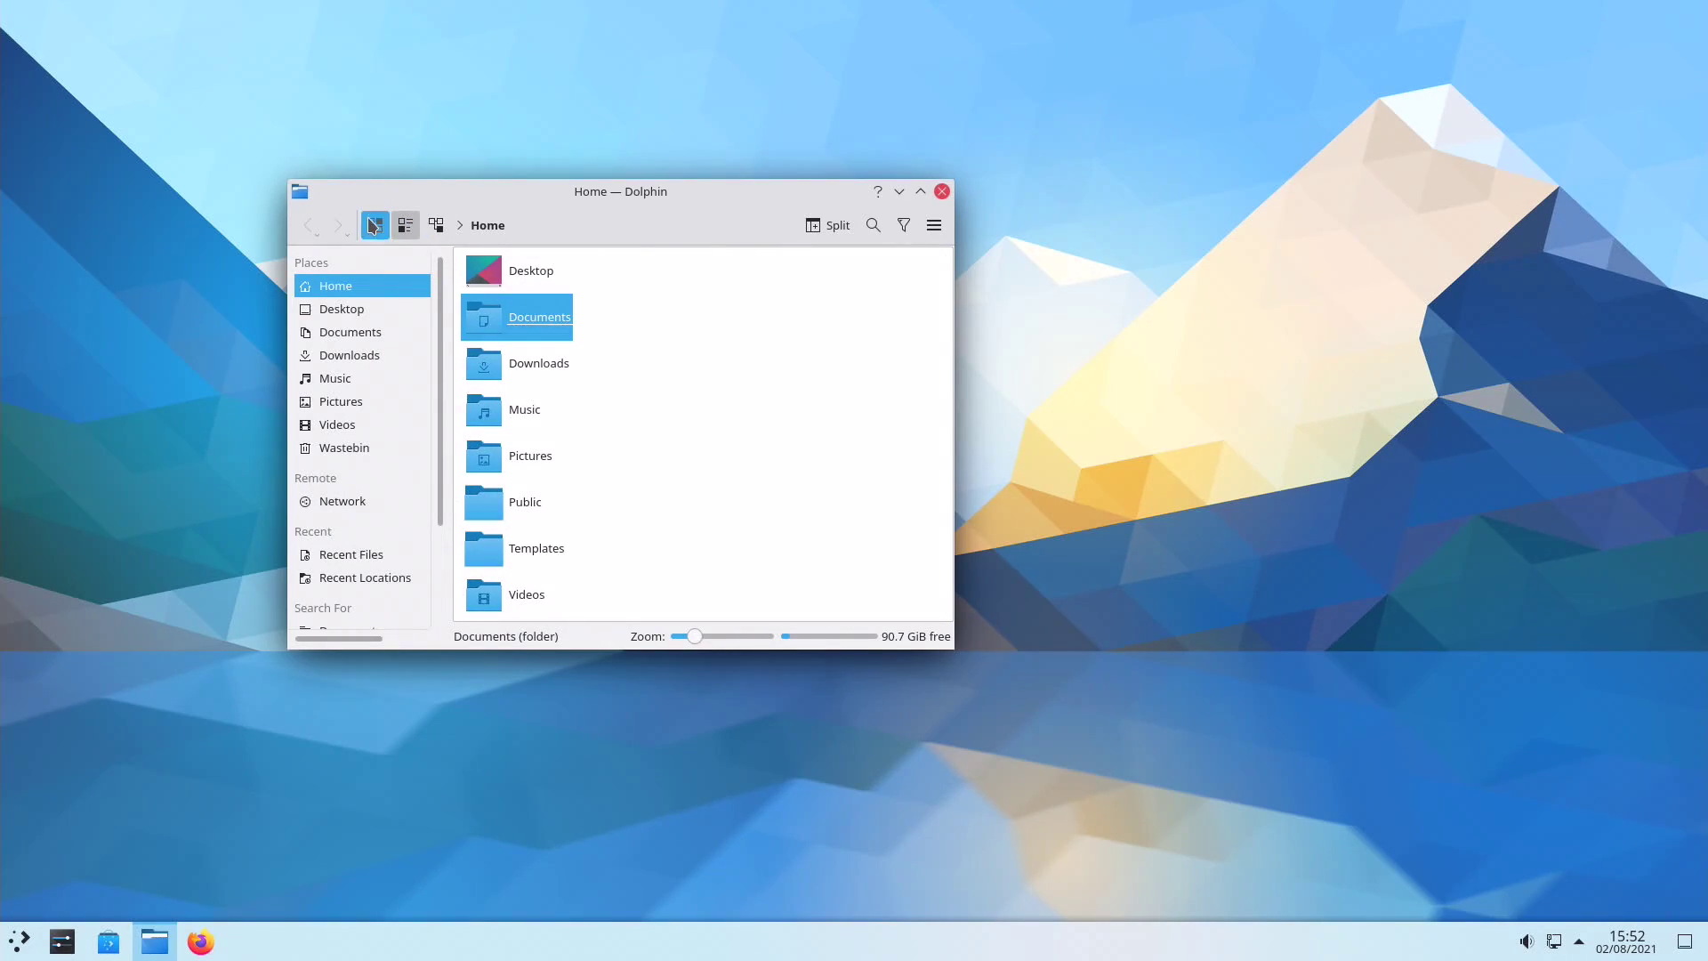
pyautogui.click(921, 191)
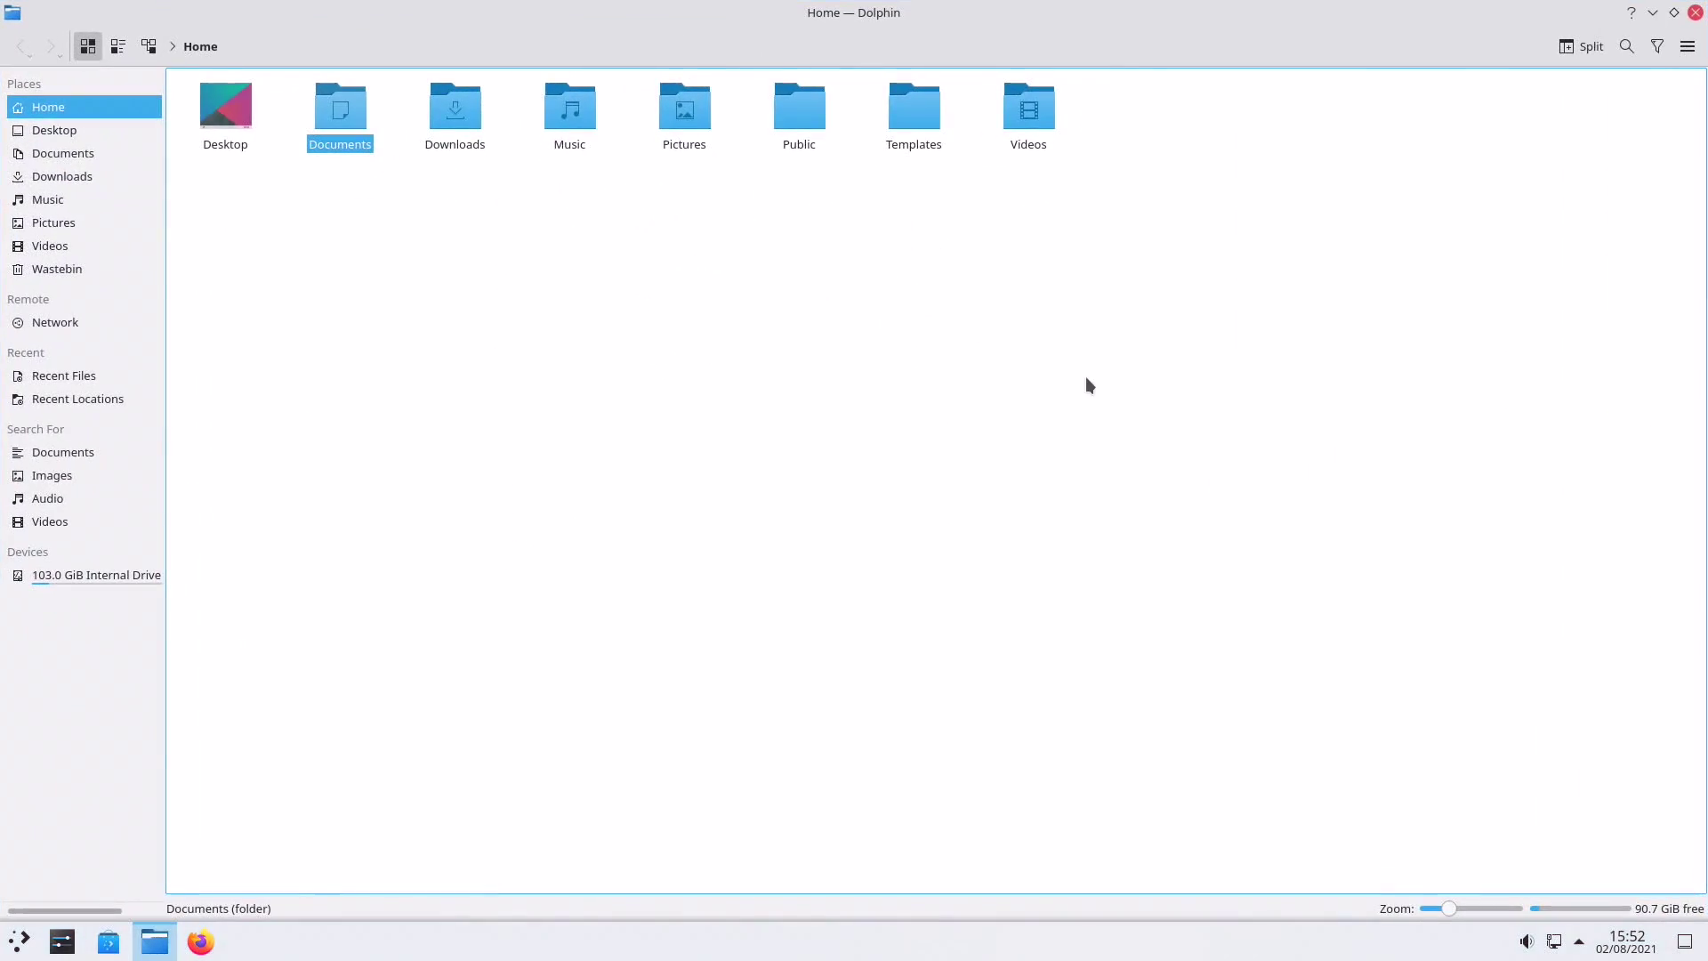
pyautogui.click(1674, 12)
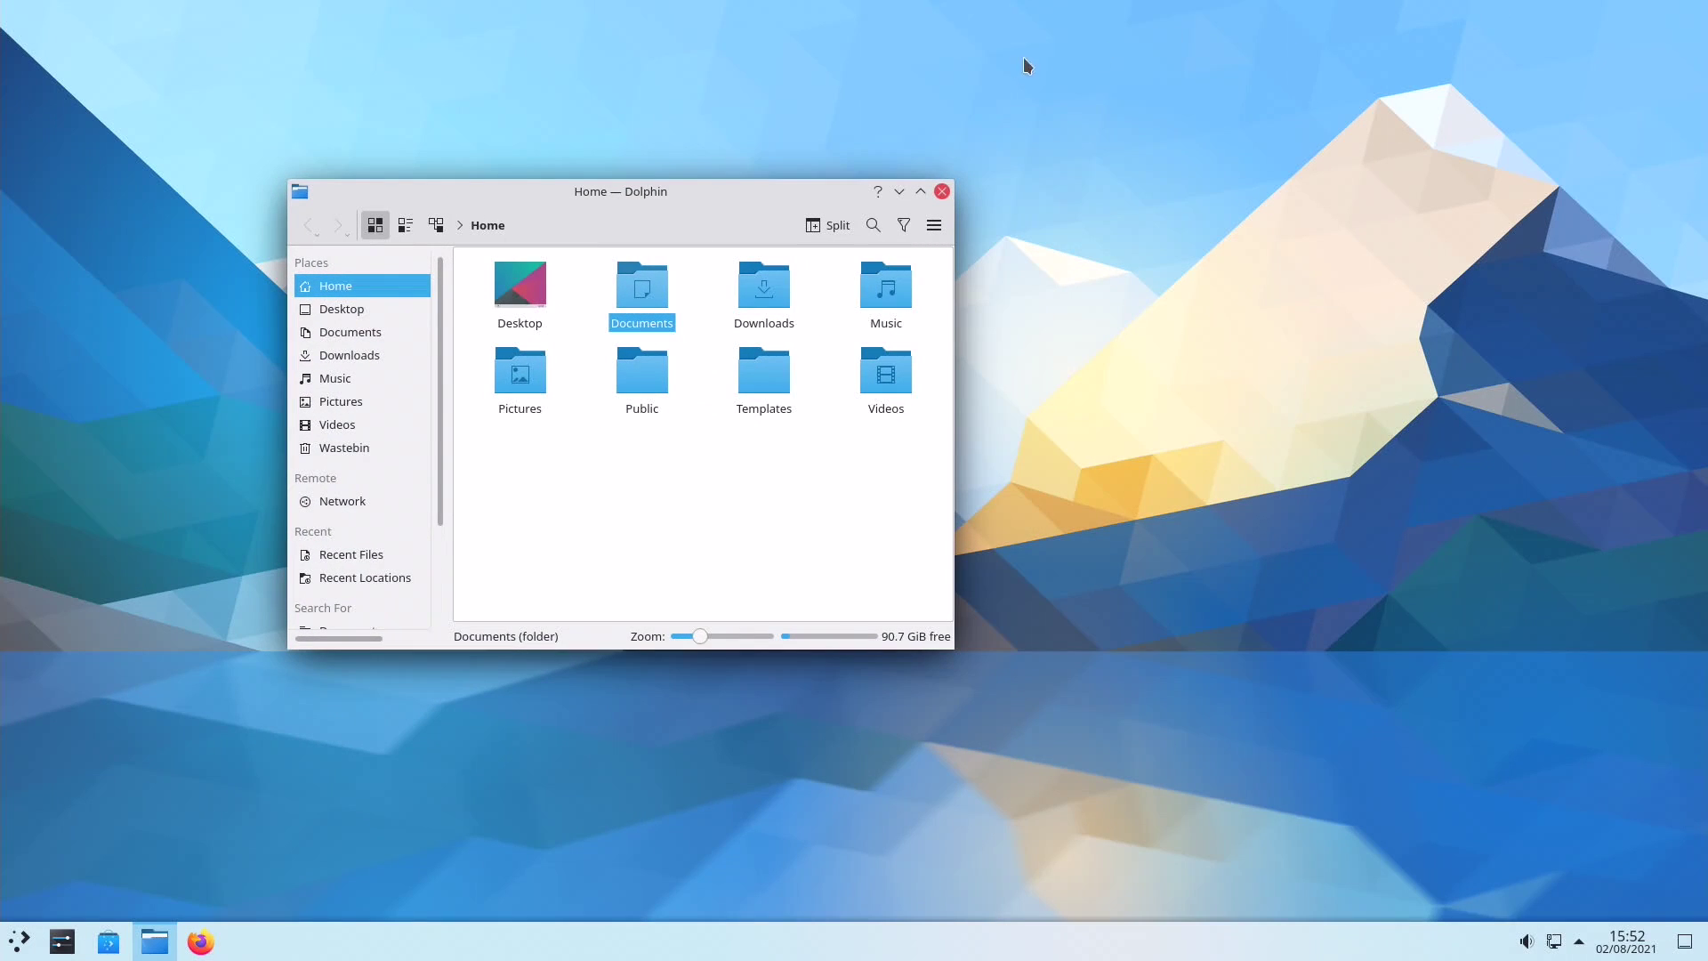
pyautogui.click(900, 188)
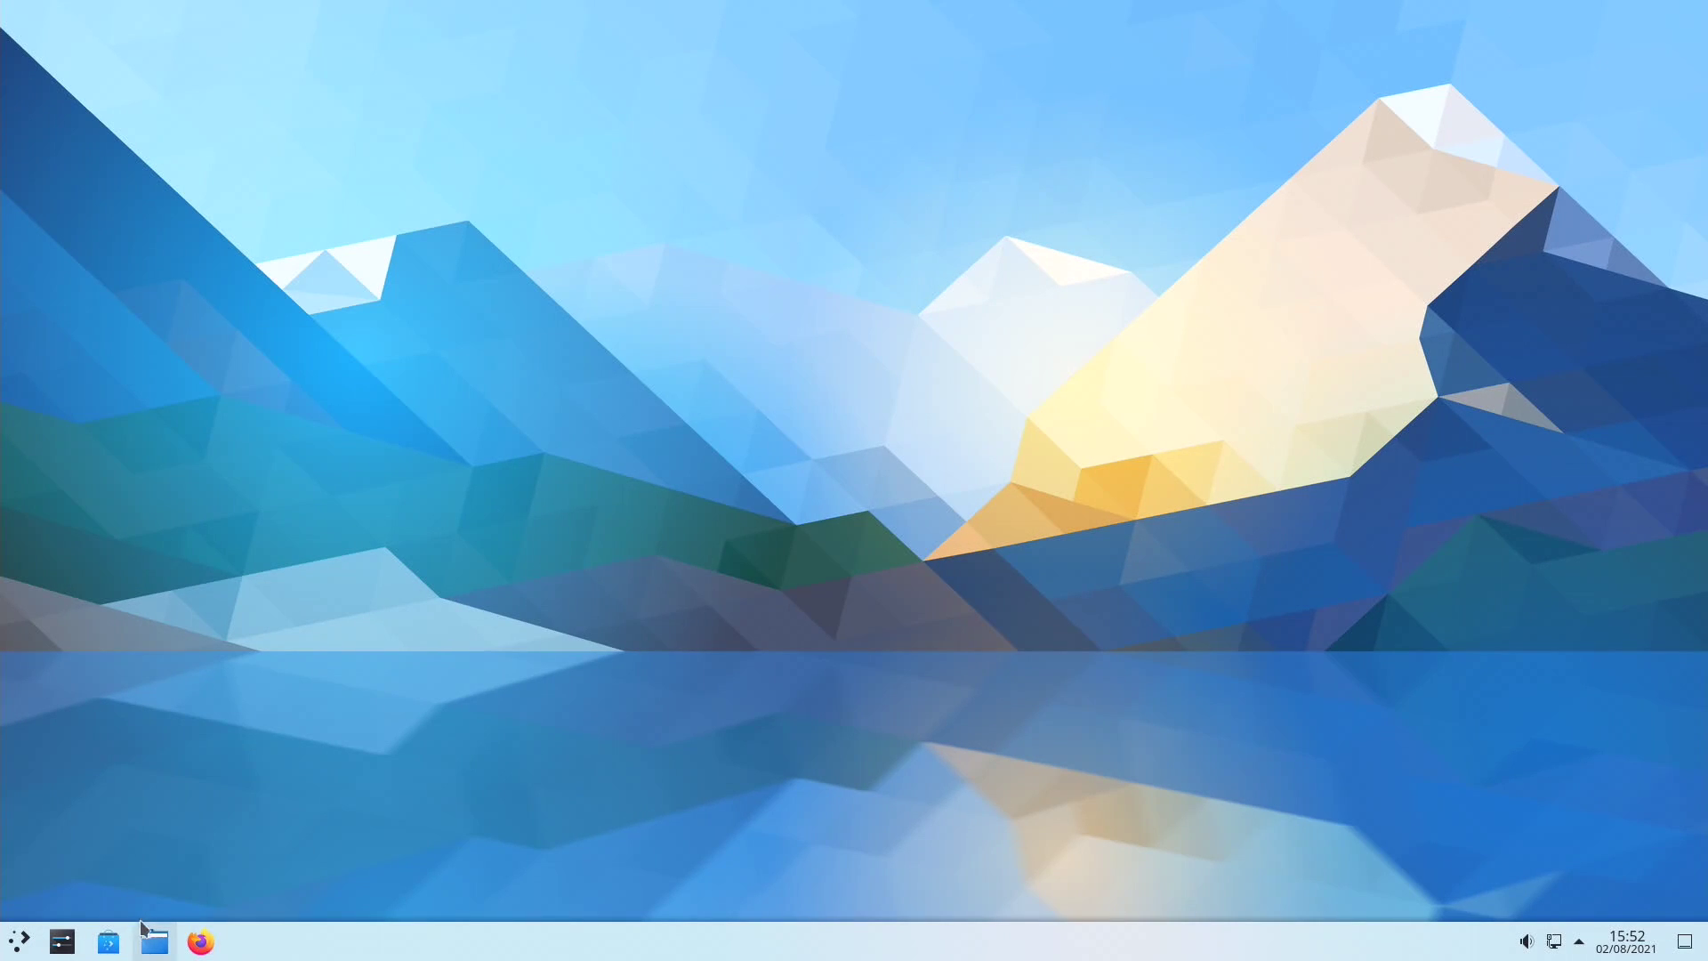
pyautogui.click(155, 941)
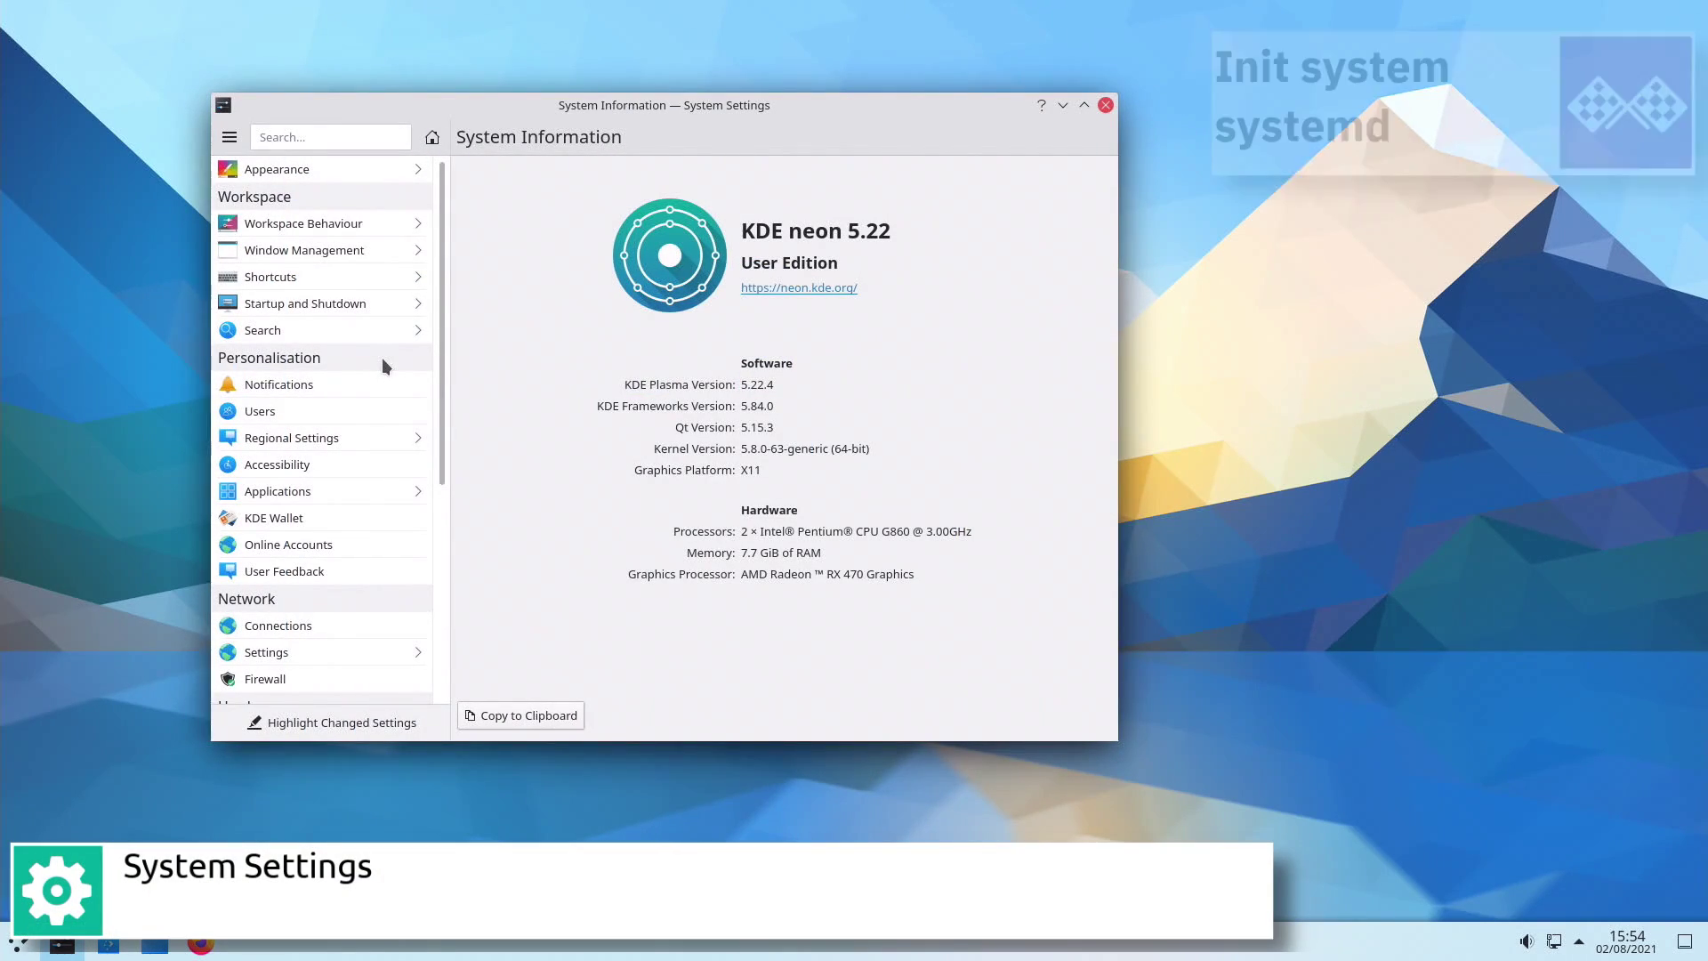
# Scroll the sidebar to System Administration and launch System Monitor with Ctrl+Escape.
pyautogui.scroll(-5, 382, 358)
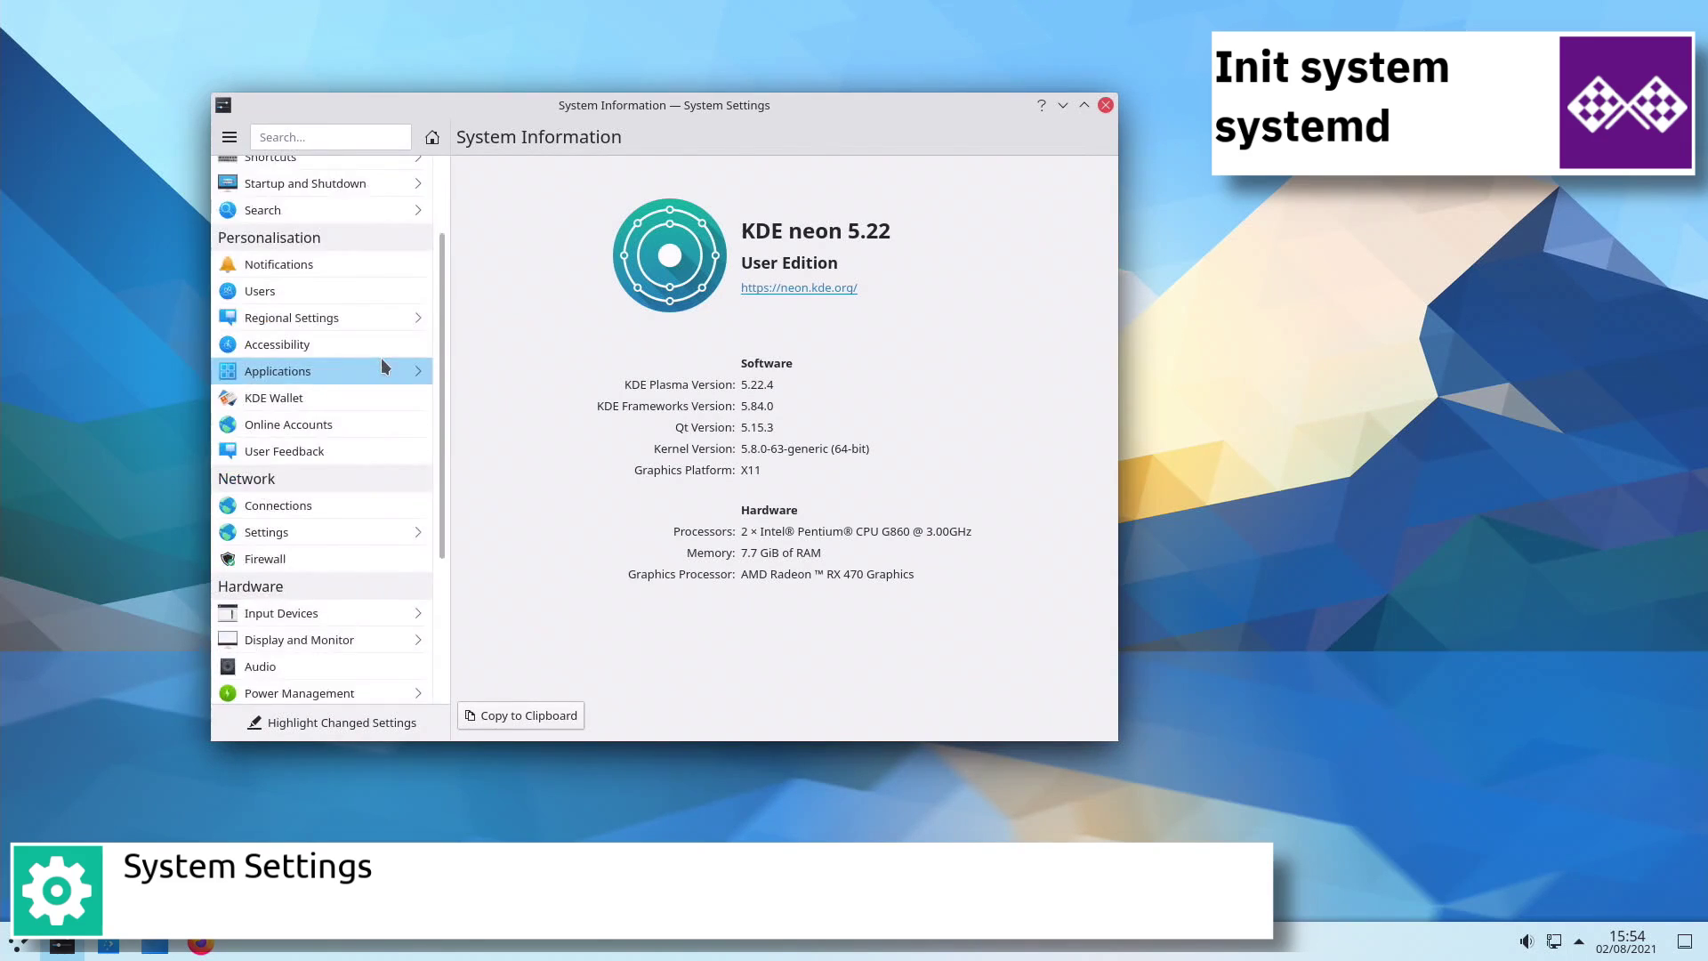
pyautogui.scroll(-3, 380, 358)
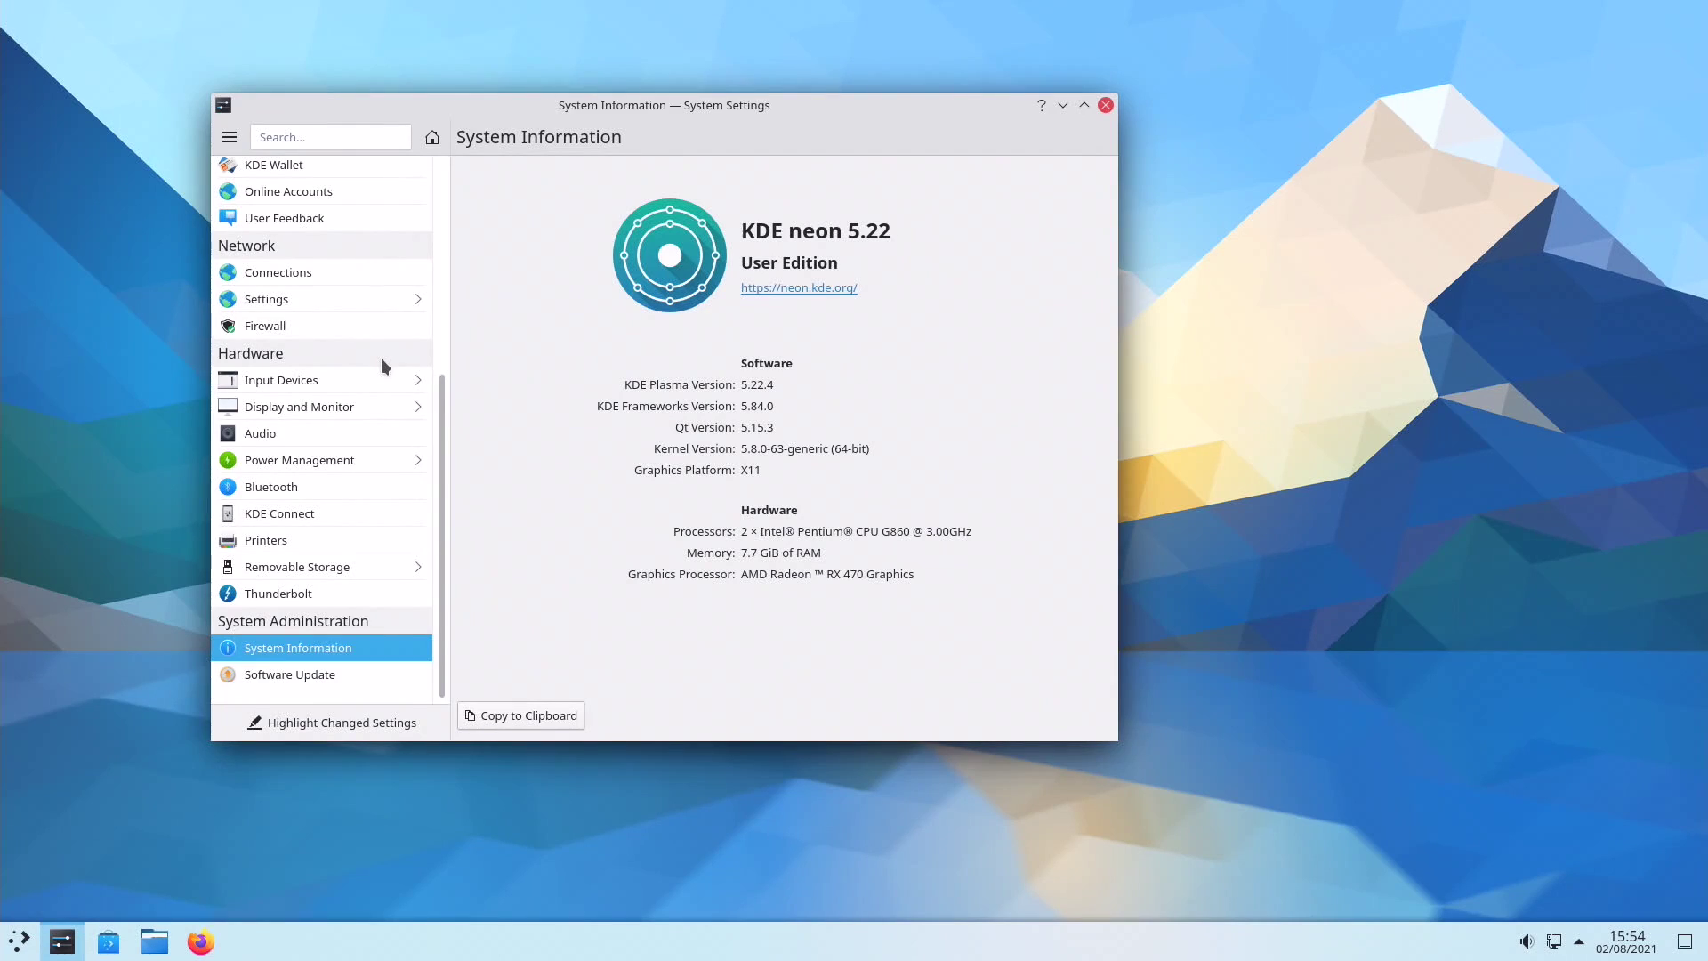
pyautogui.hotkey('ctrl', 'Escape')
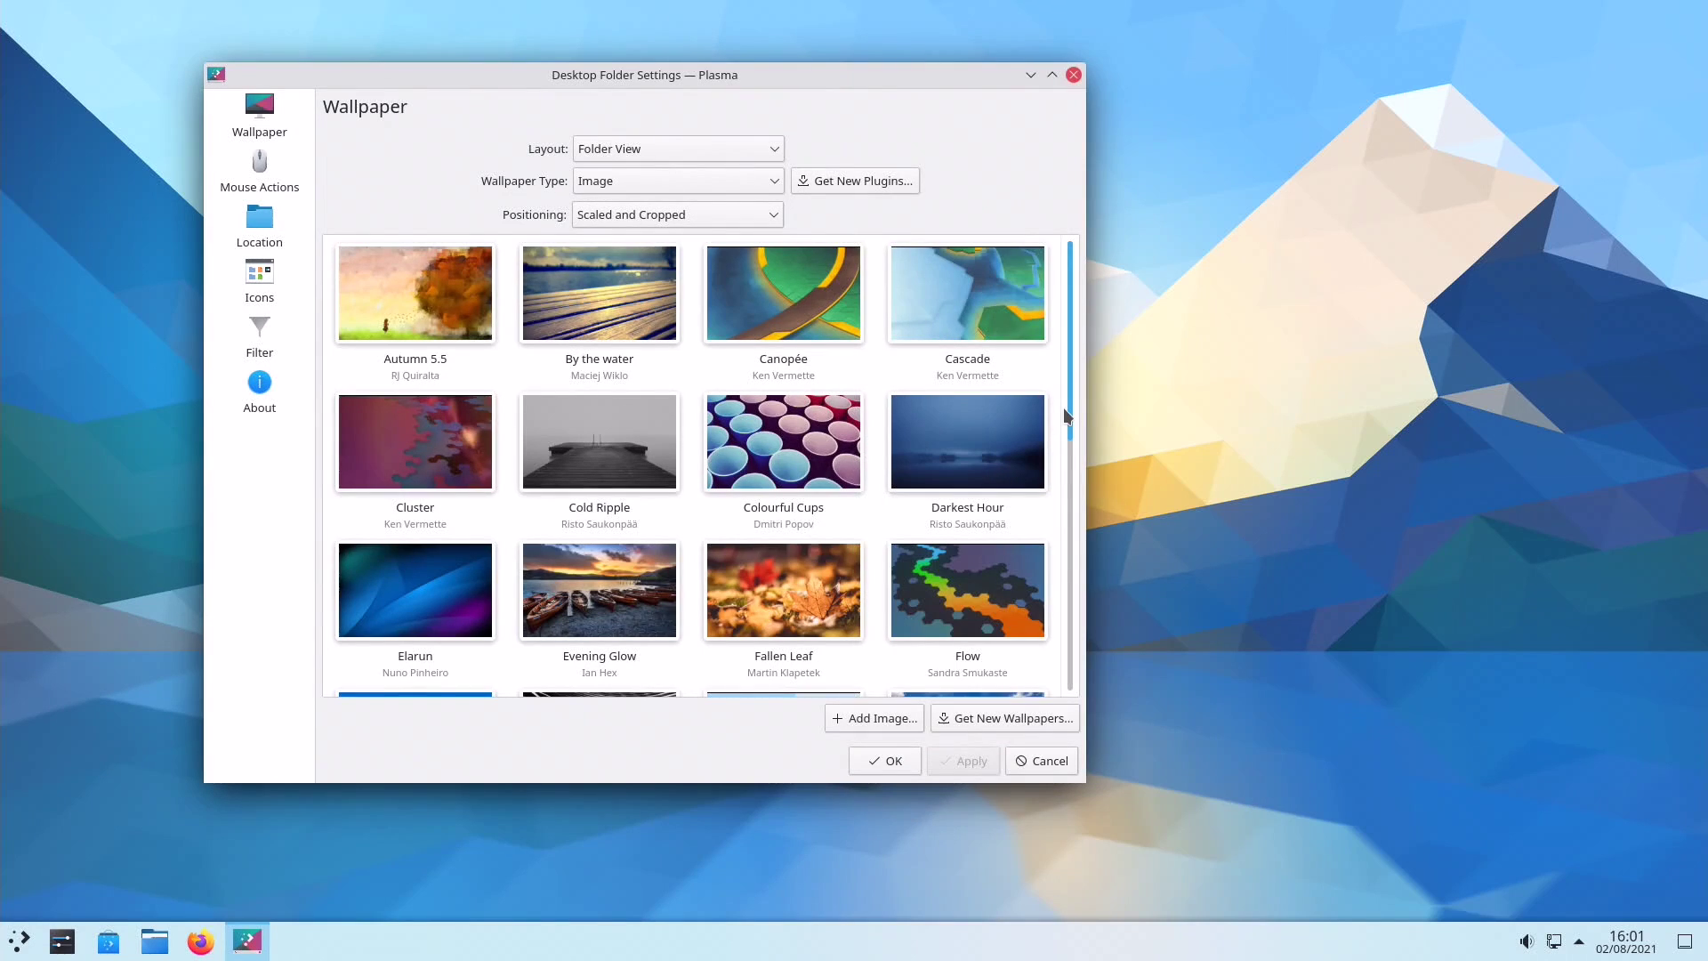
# Scroll the wallpapers, then step through the Location, Icons and Filter pages to About.
pyautogui.scroll(-10, 1064, 407)
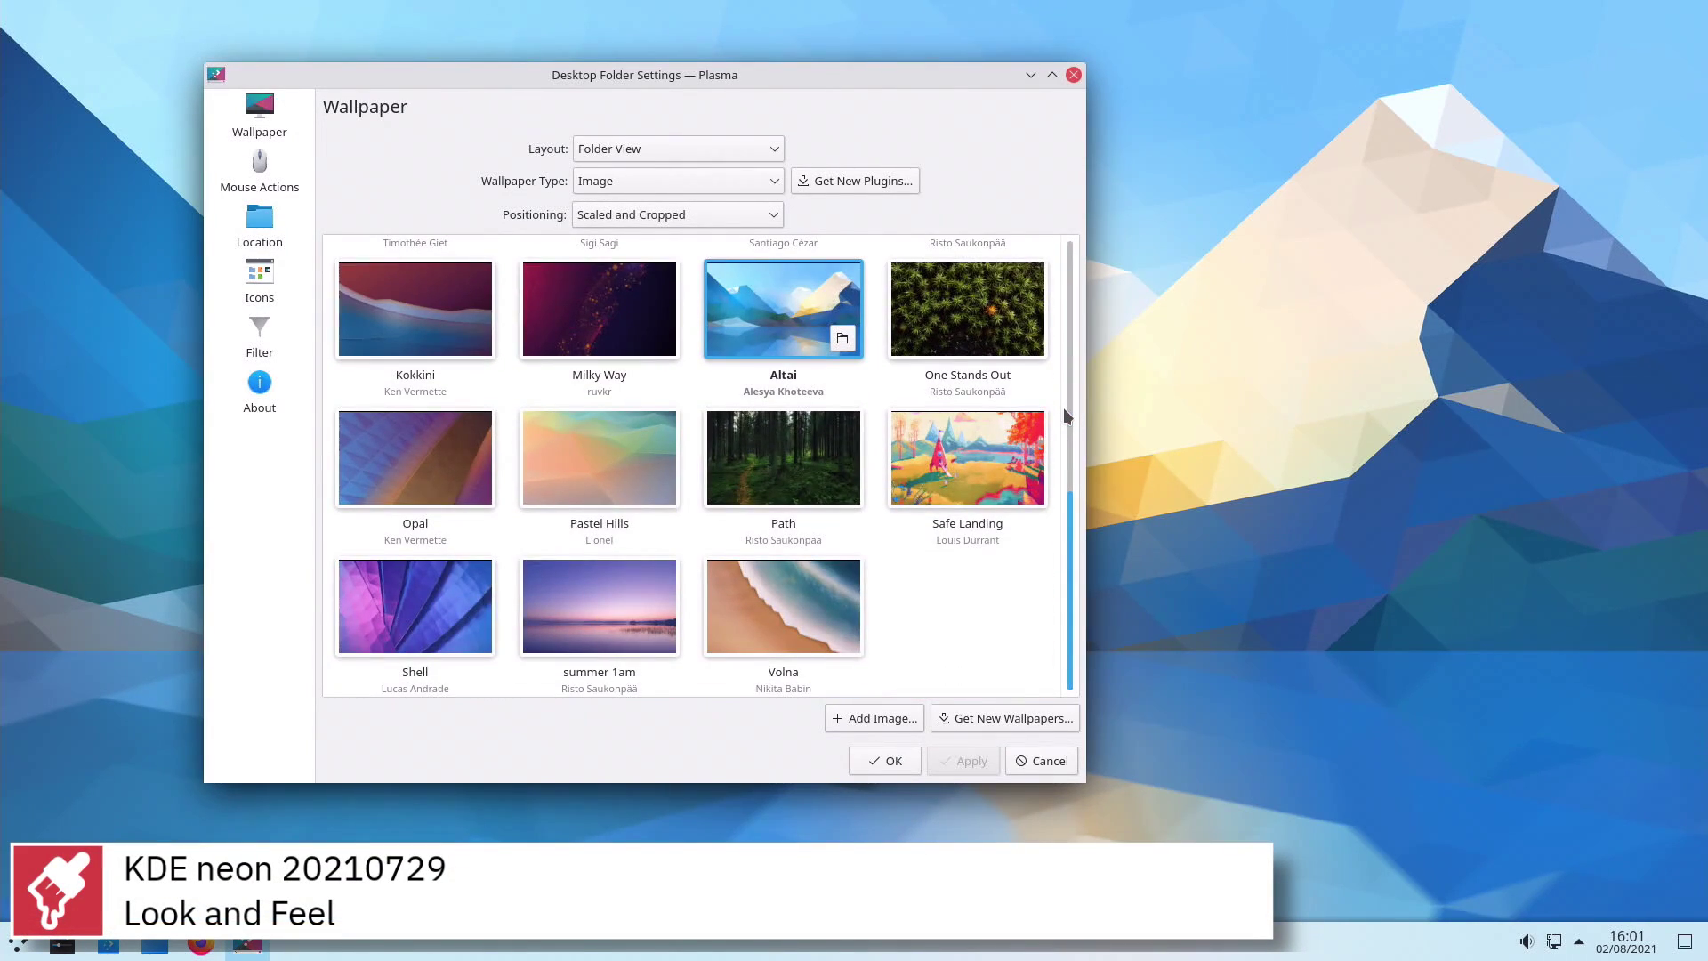
pyautogui.press('Down')
pyautogui.press('Down')
pyautogui.press('Down')
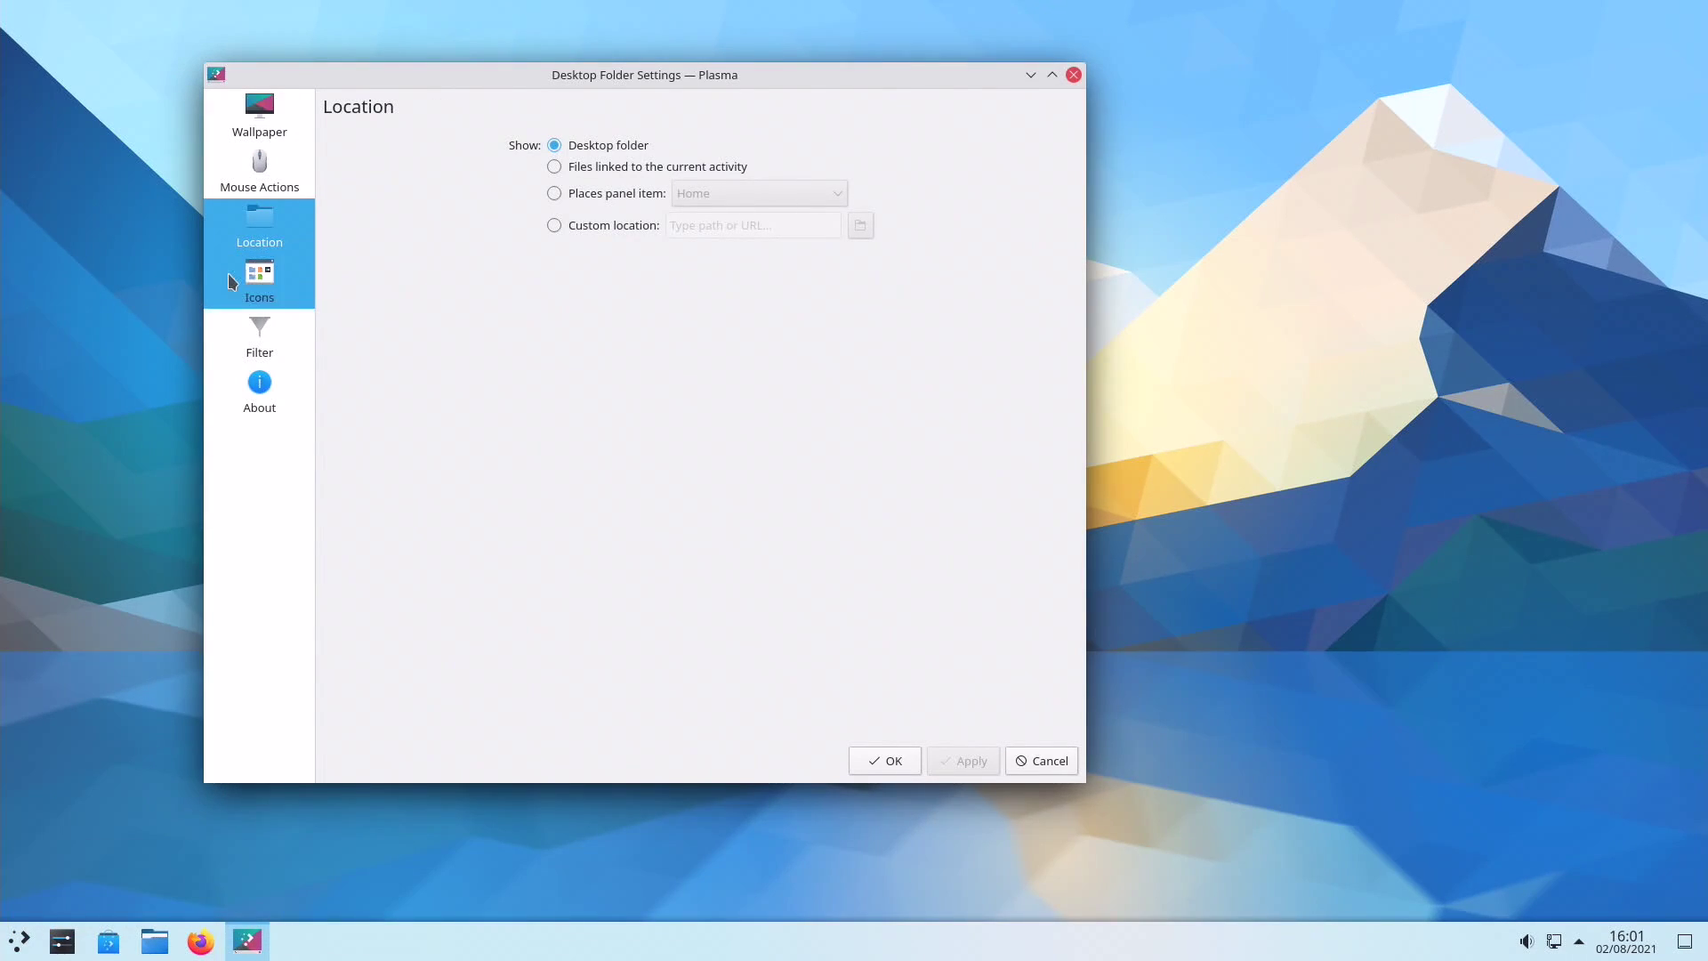
pyautogui.press('Down')
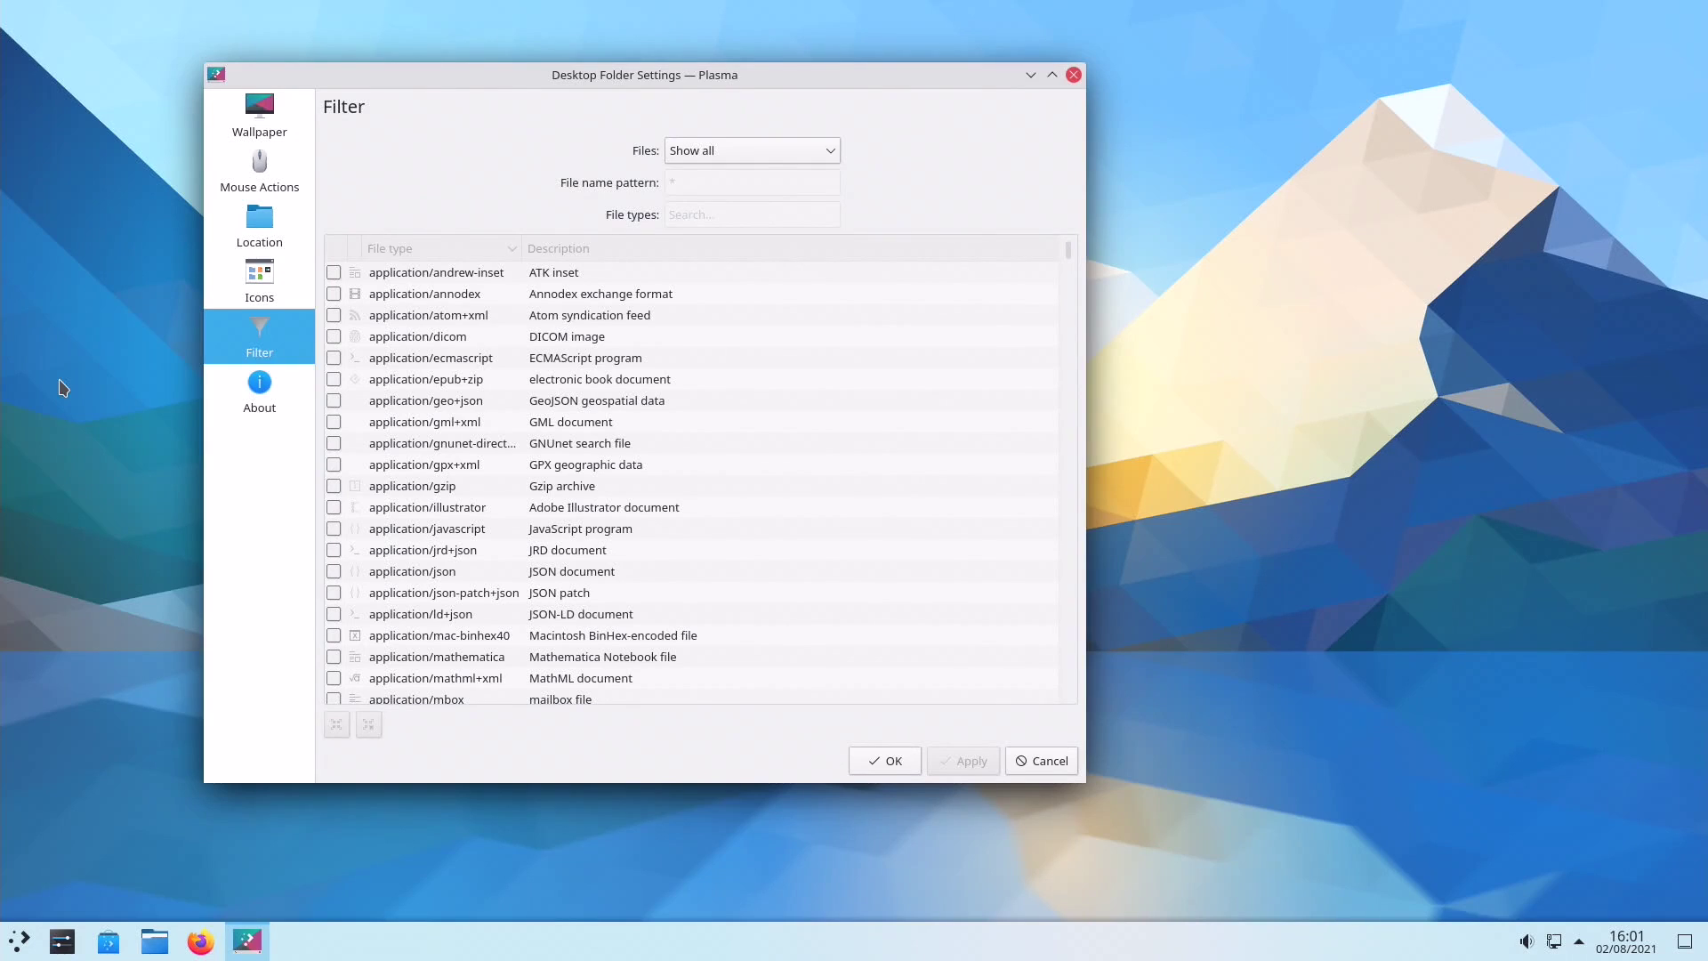
pyautogui.press('Down')
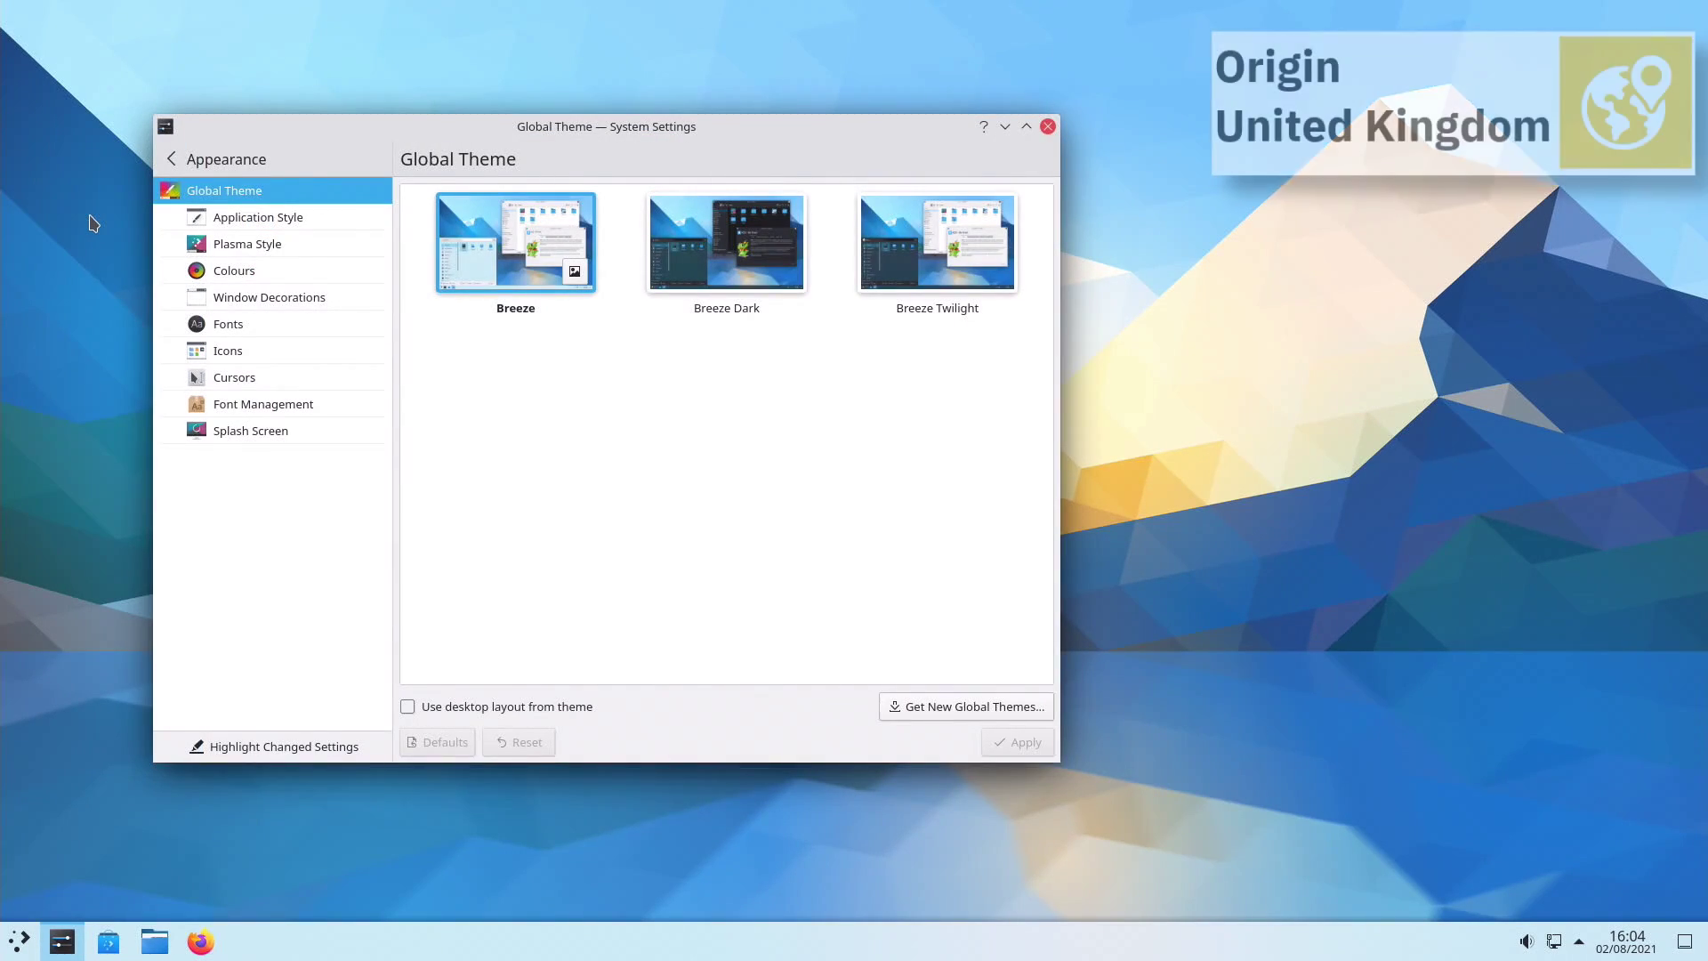
# View Application Style, Plasma Style, Colours, Window Decorations, Fonts, Icons, Cursors and Font Management pages.
pyautogui.press('Down')
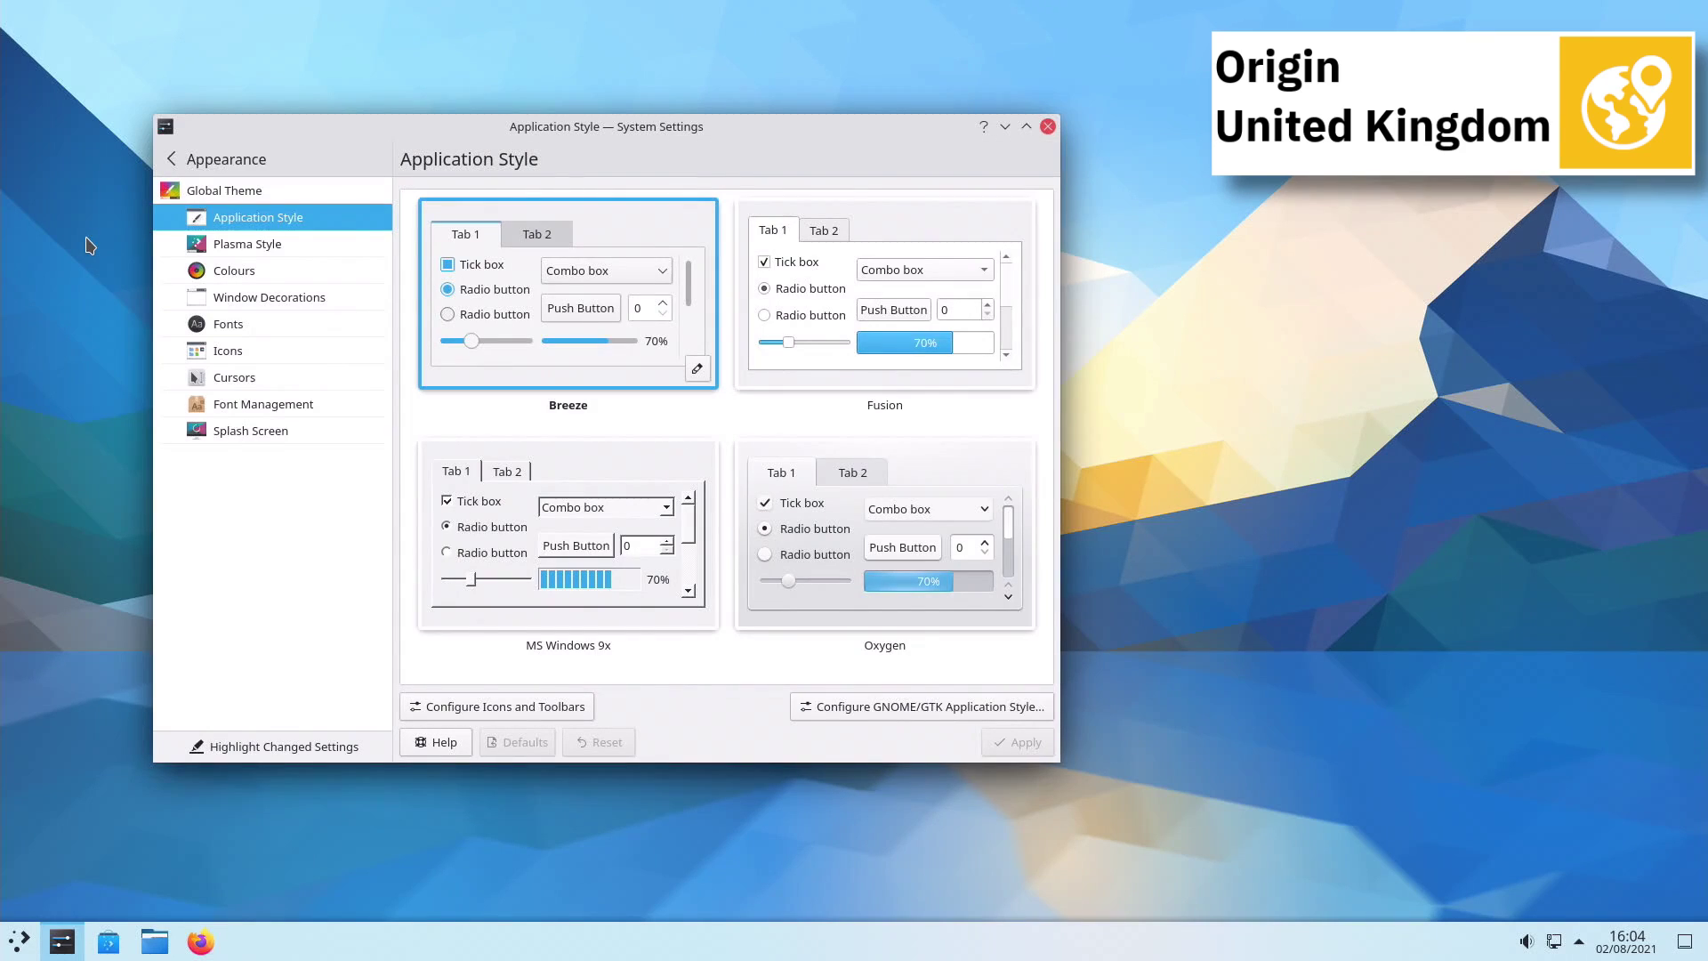
pyautogui.press('Down')
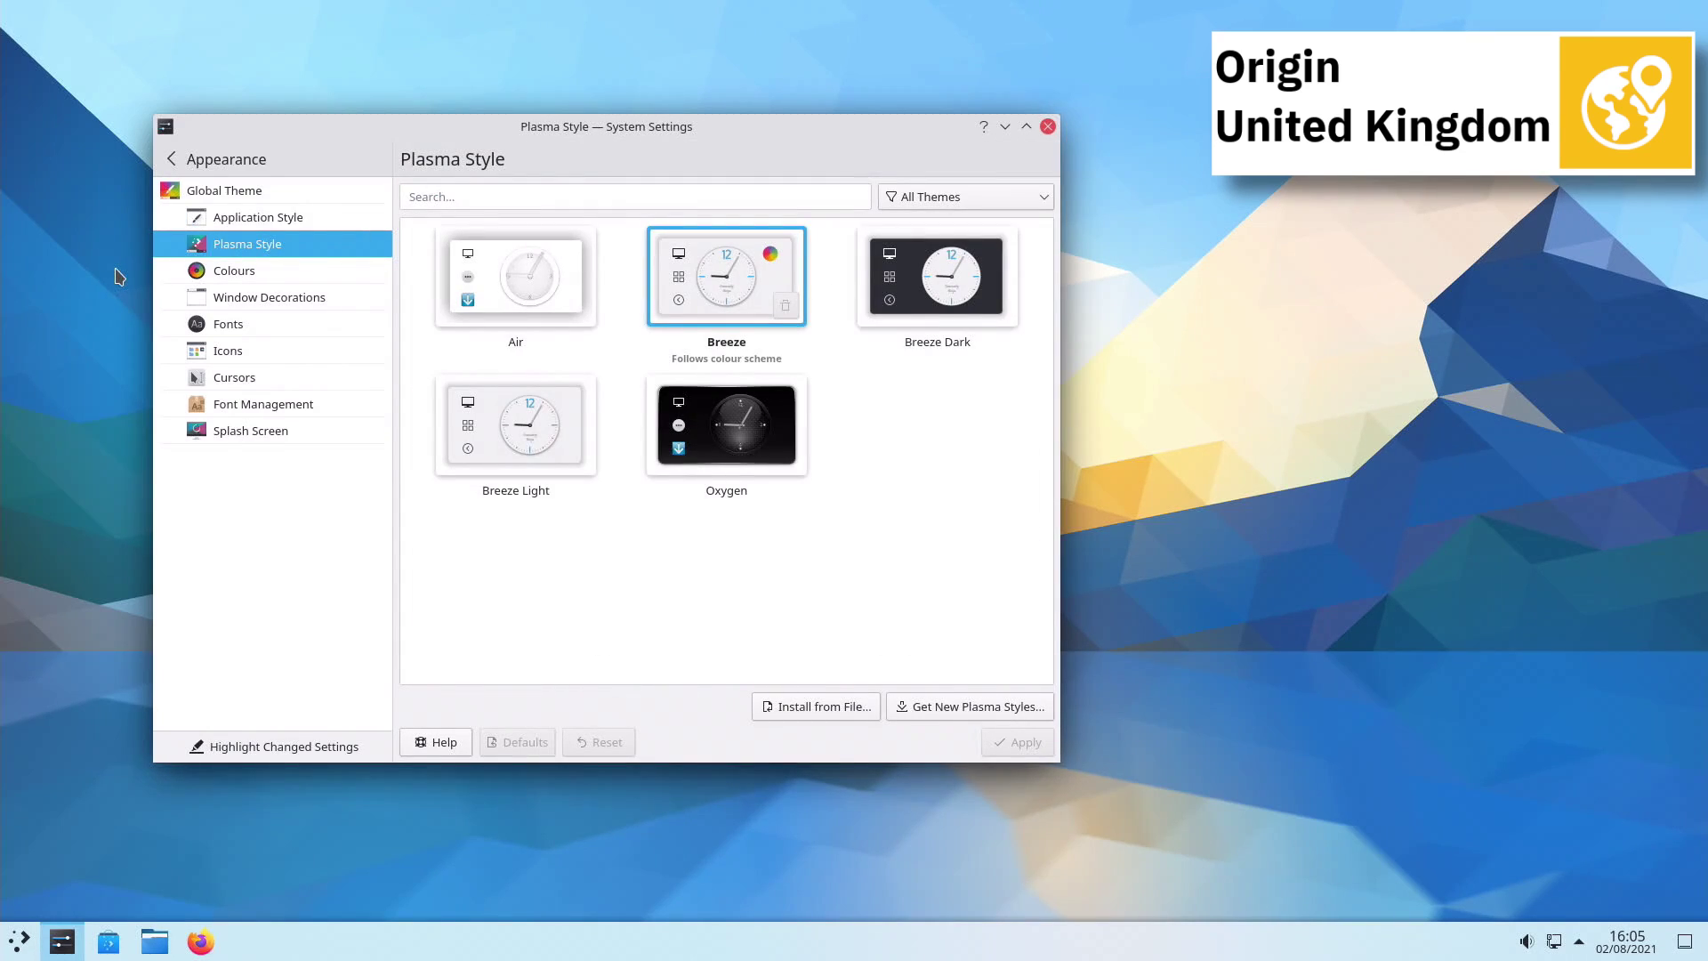
pyautogui.press('Down')
pyautogui.press('Down')
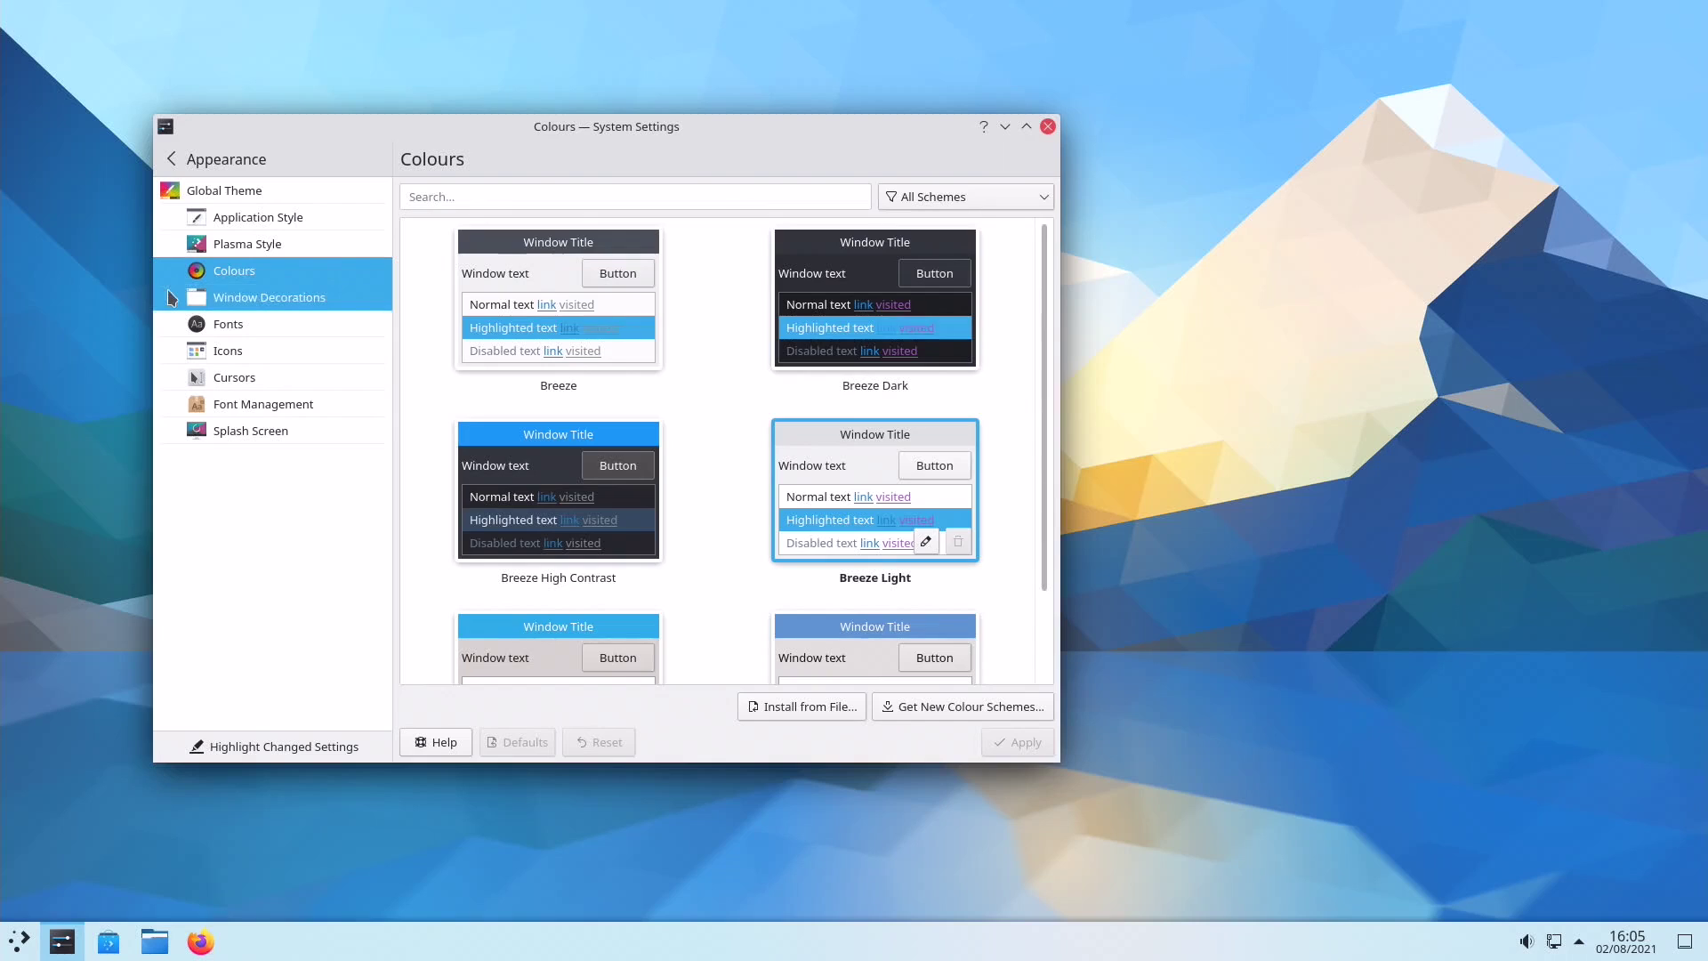
pyautogui.press('Down')
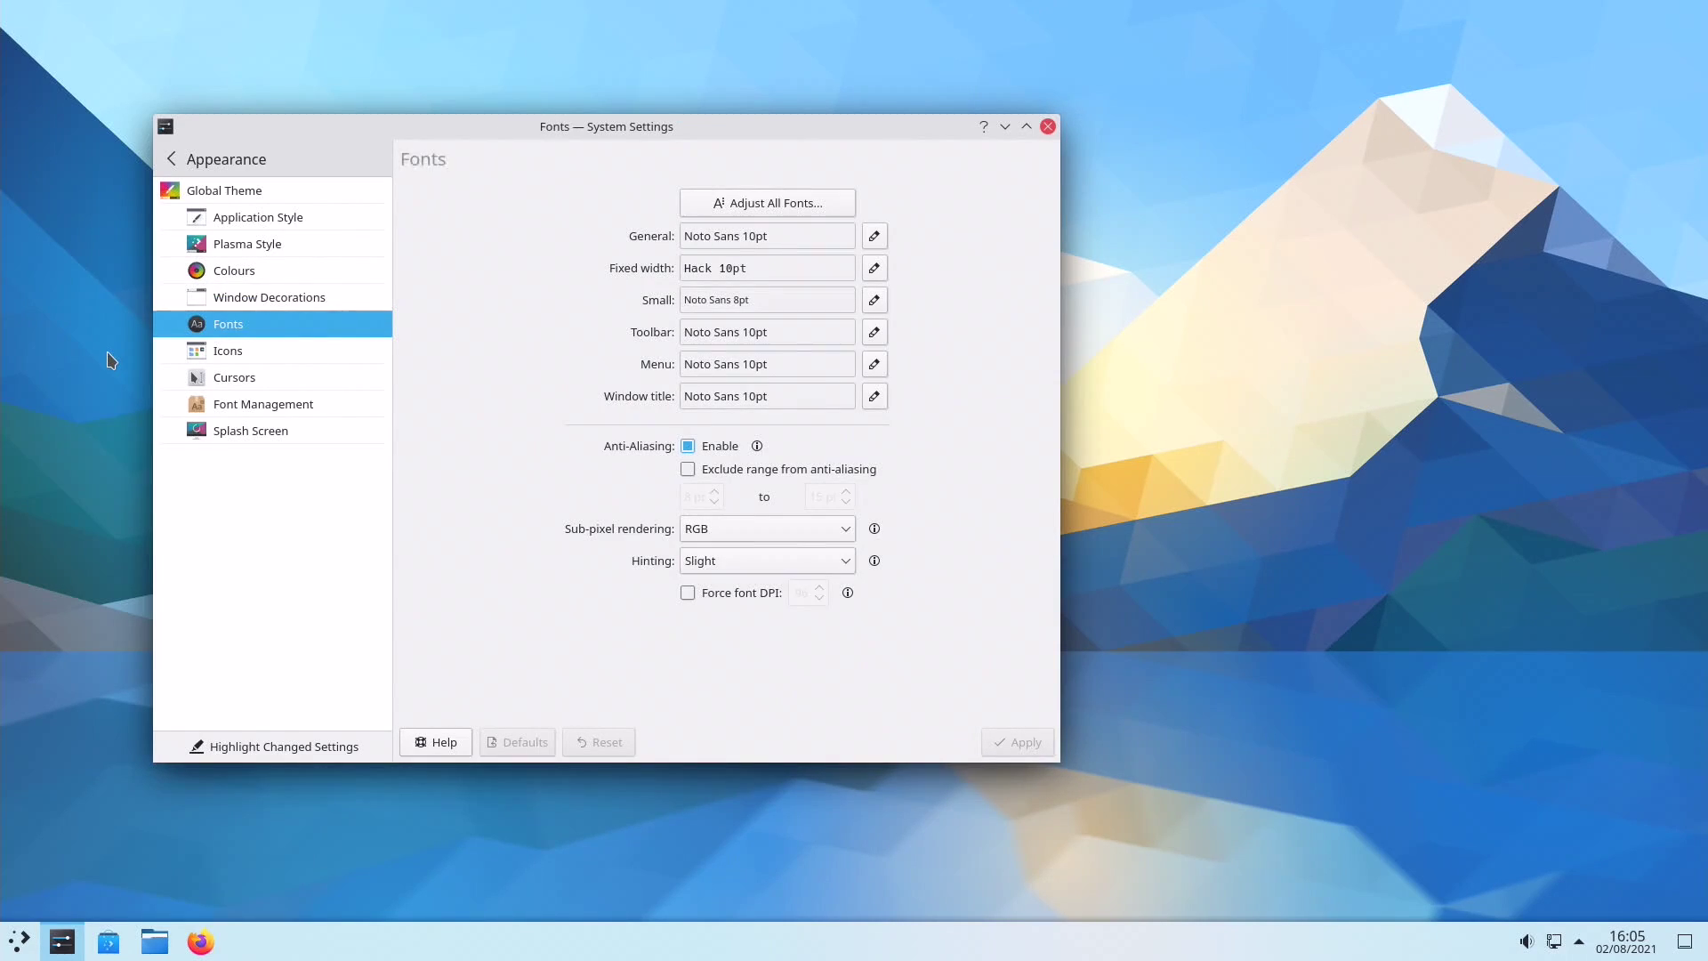
pyautogui.press('Down')
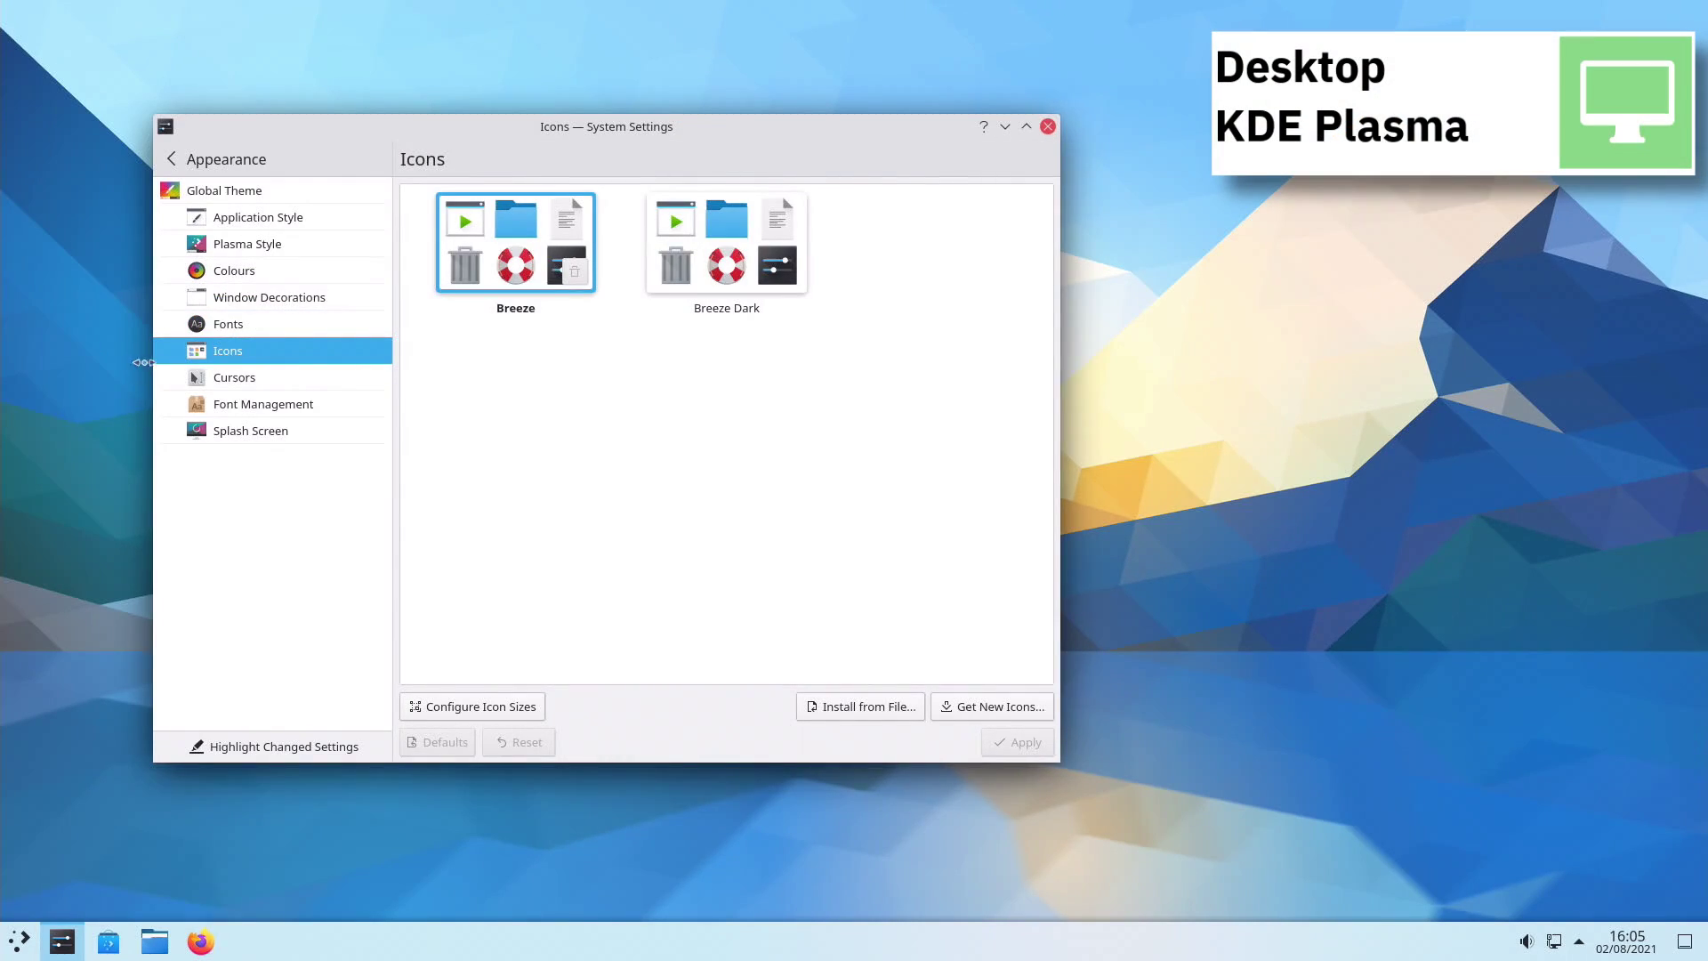
pyautogui.press('Down')
pyautogui.press('Down')
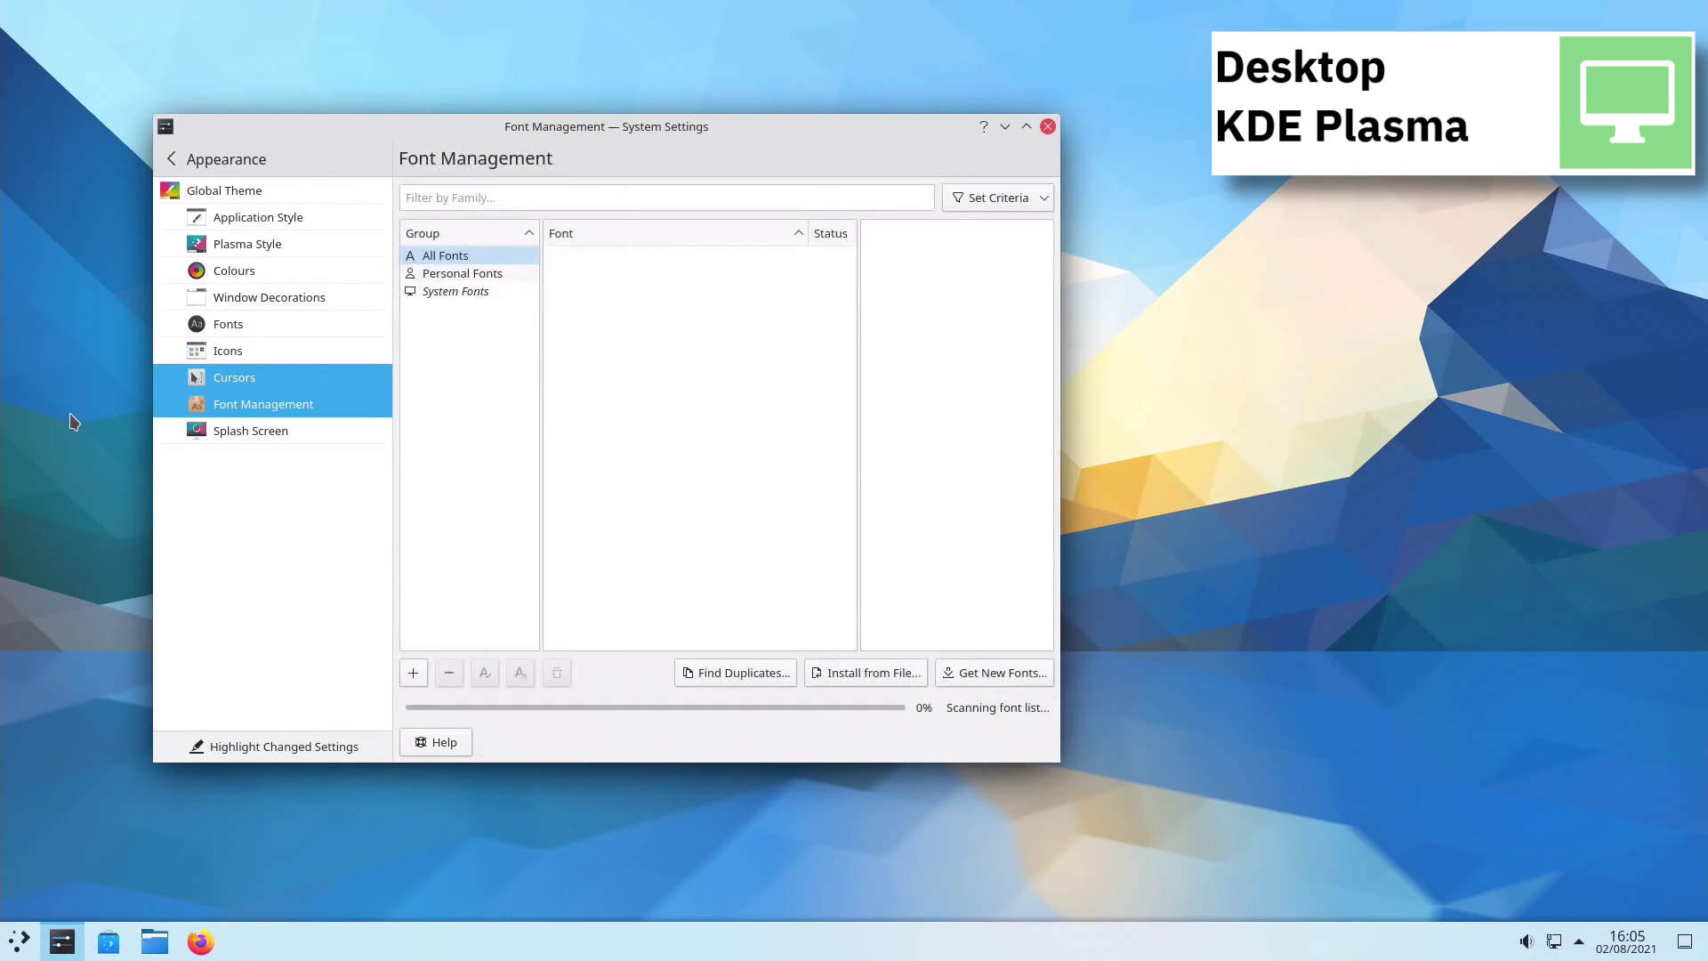
pyautogui.press('Down')
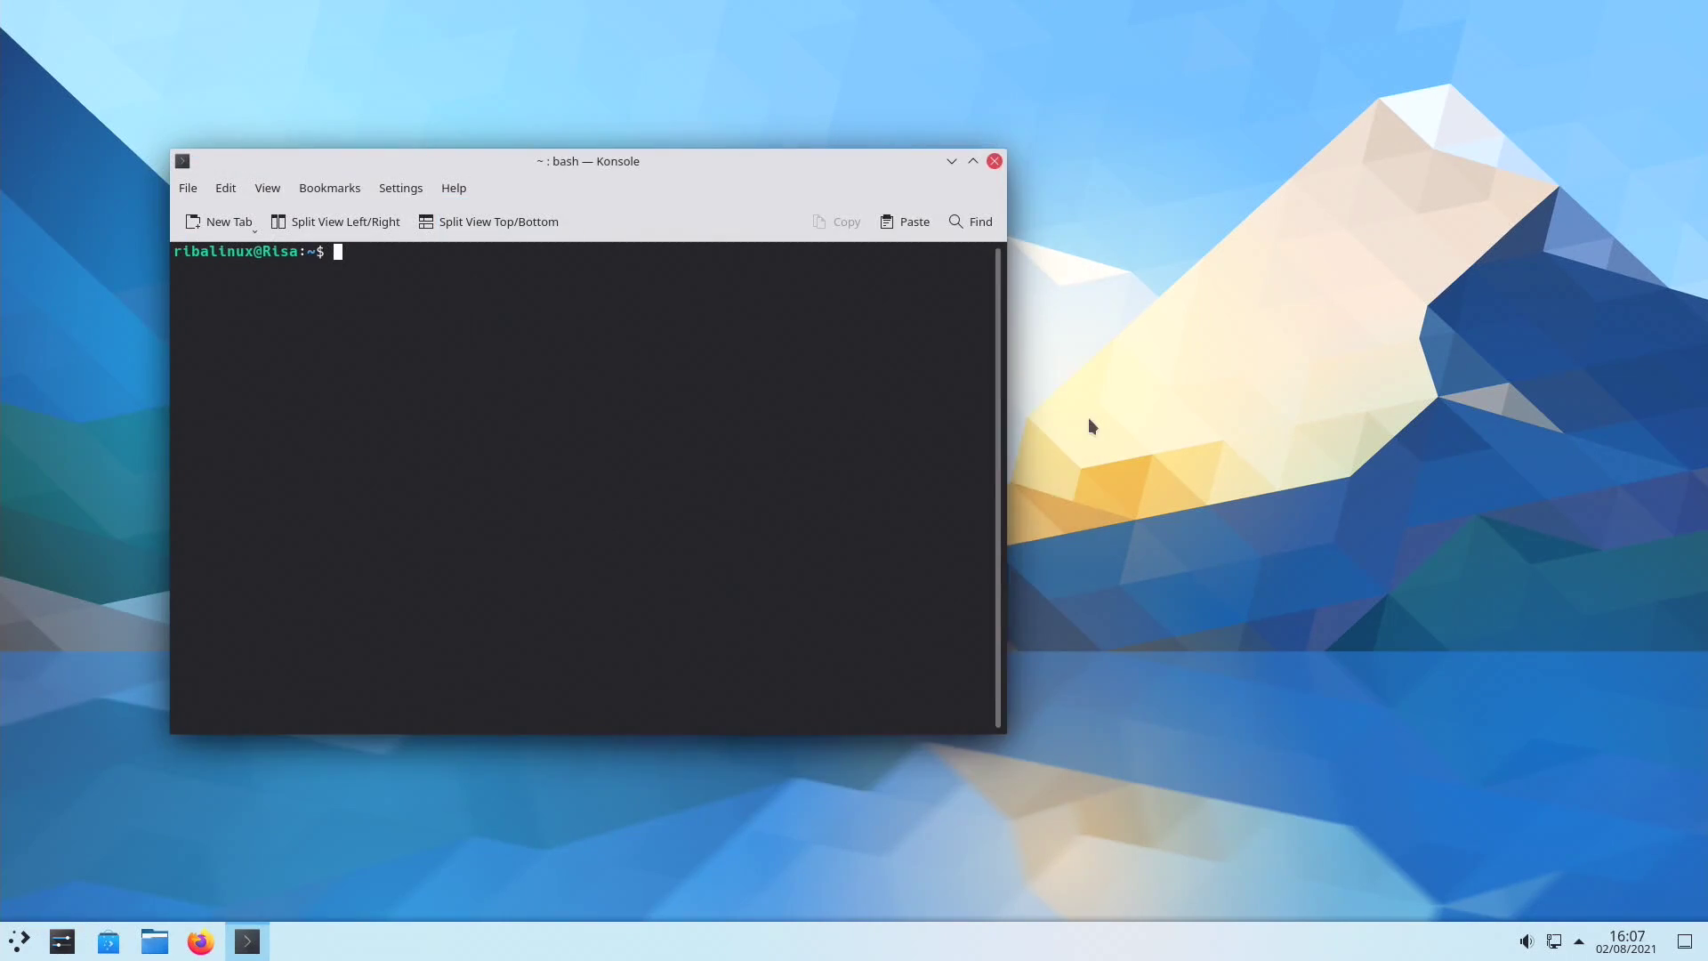
# Run sudo apt install mc, confirm with y, and clear the terminal with Ctrl+L.
pyautogui.write('sudo a')
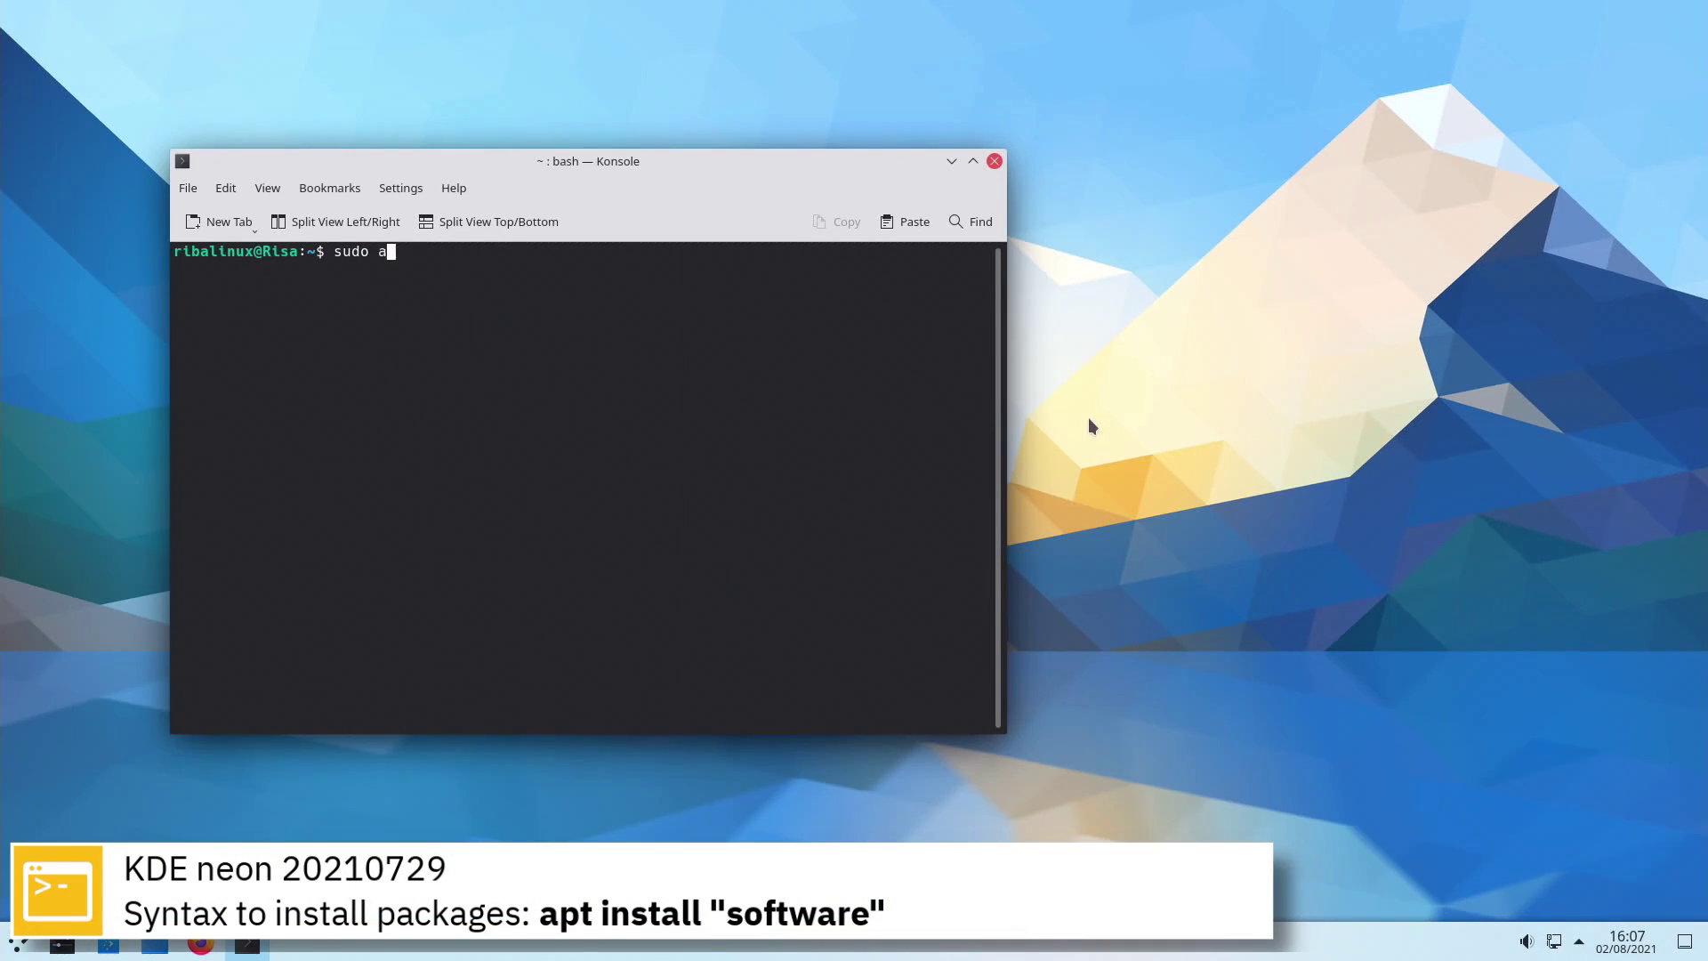
pyautogui.write('pt install mc')
pyautogui.press('Return')
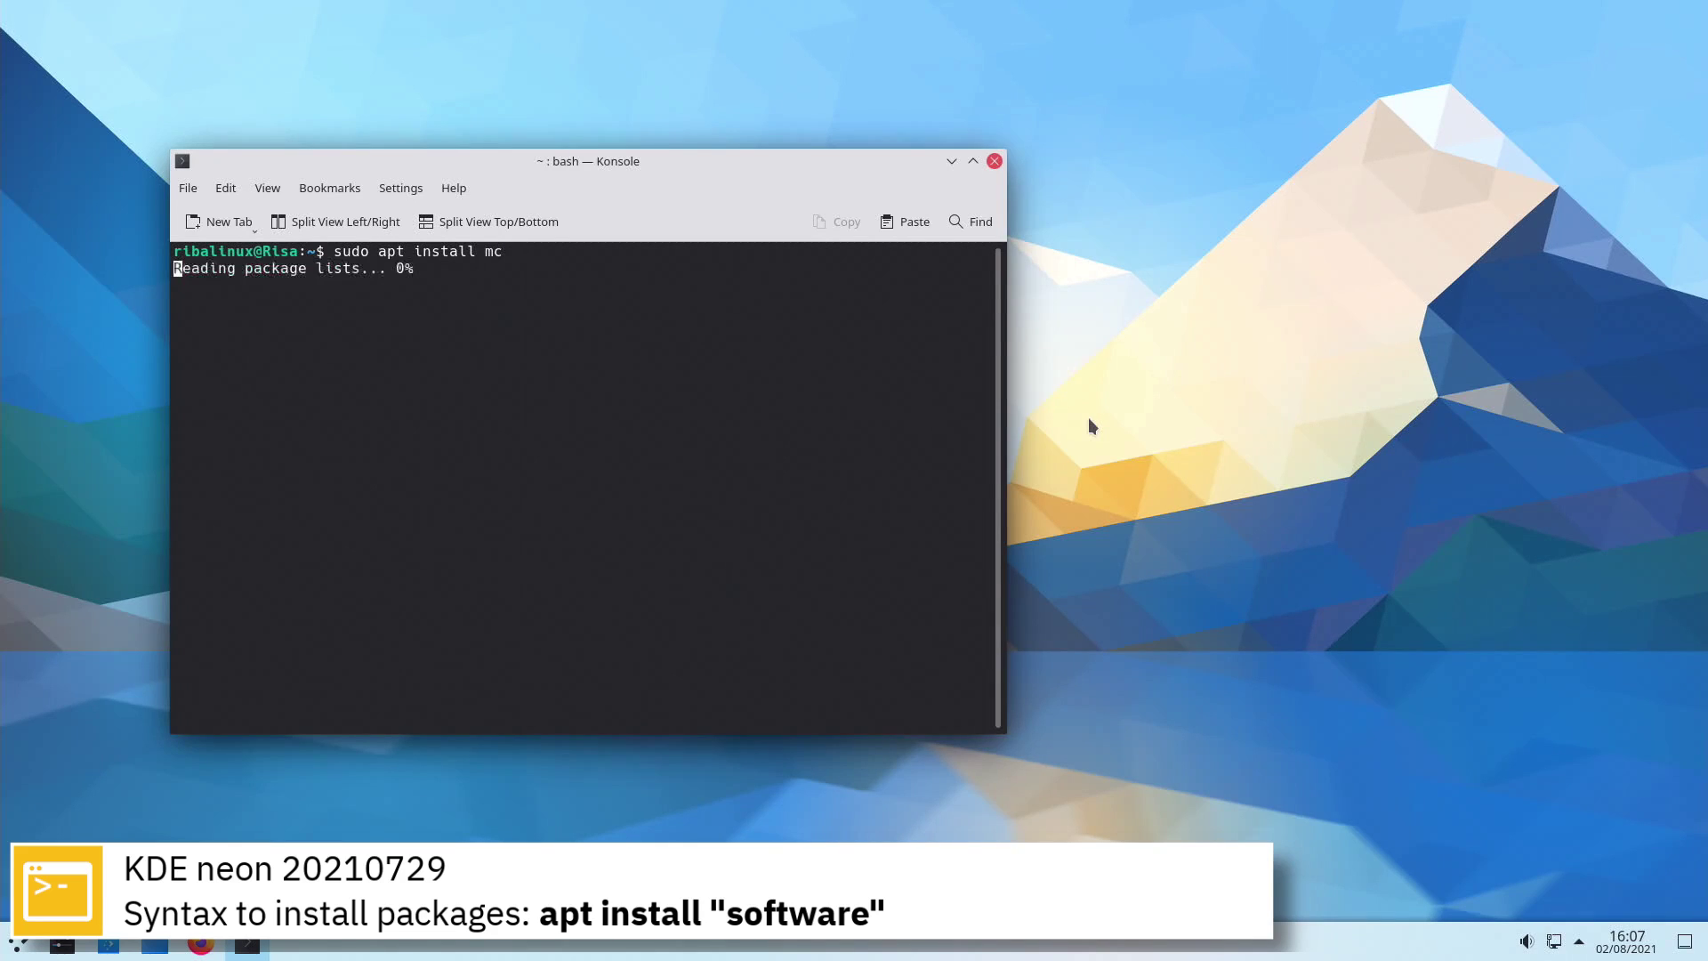
pyautogui.write('y')
pyautogui.press('Return')
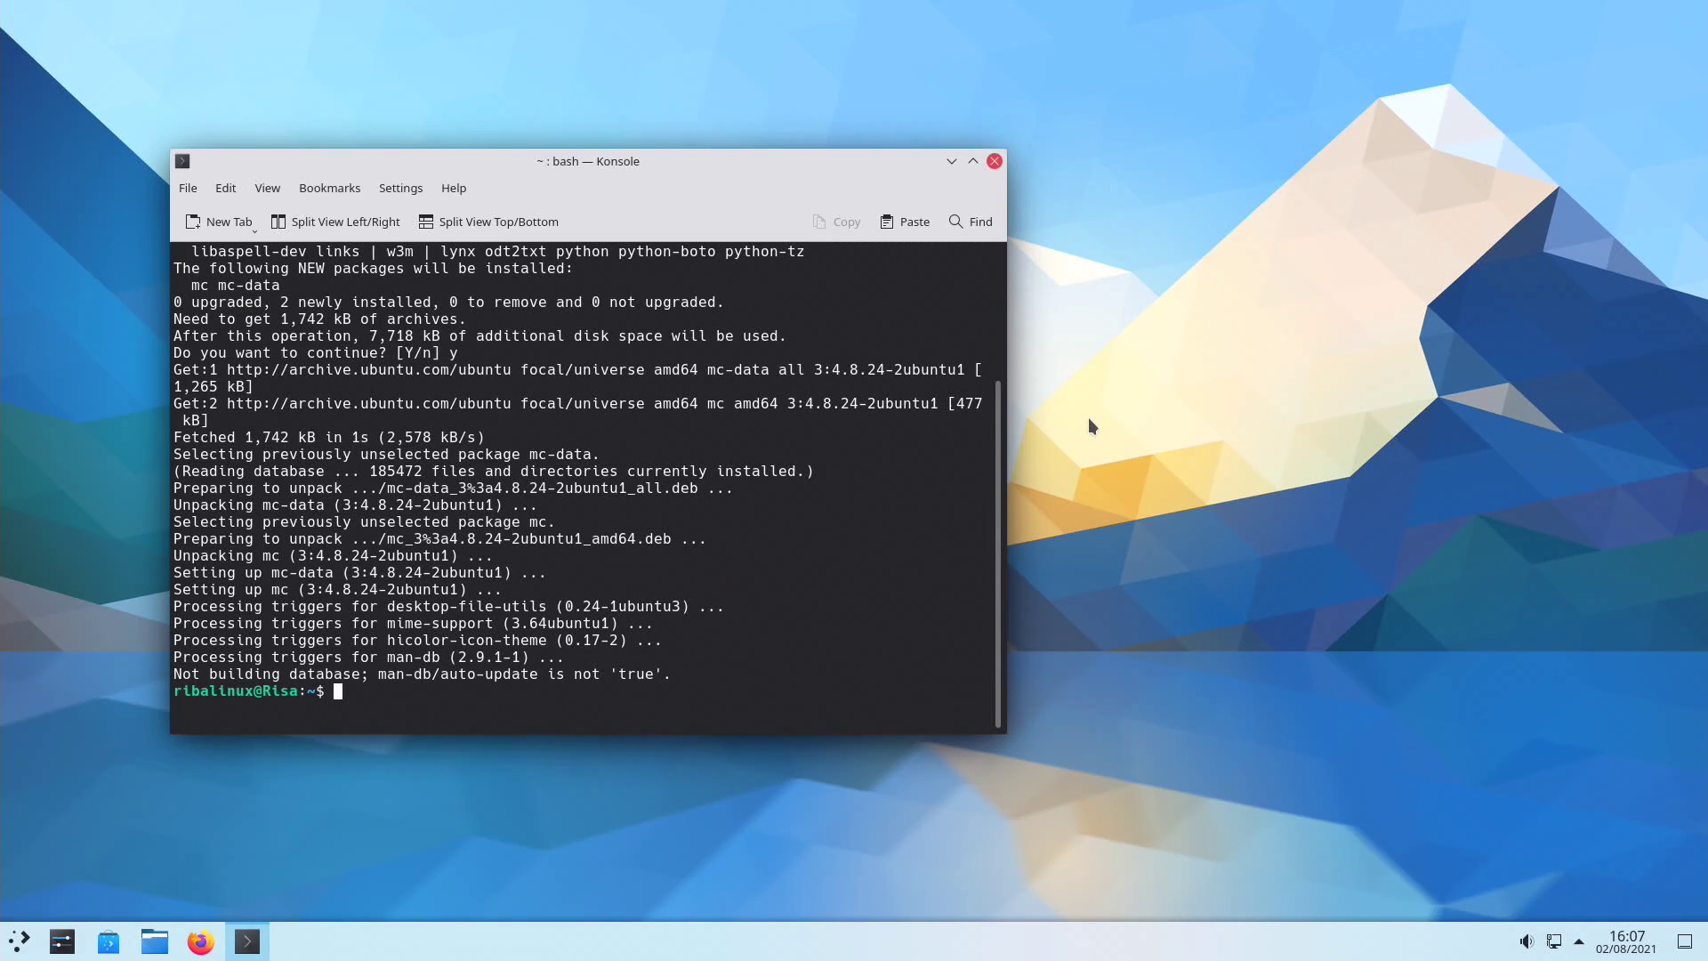
pyautogui.hotkey('ctrl', 'l')
# Install Spotify with sudo snap install spotify, then run flatpak install spotify.
pyautogui.write('su')
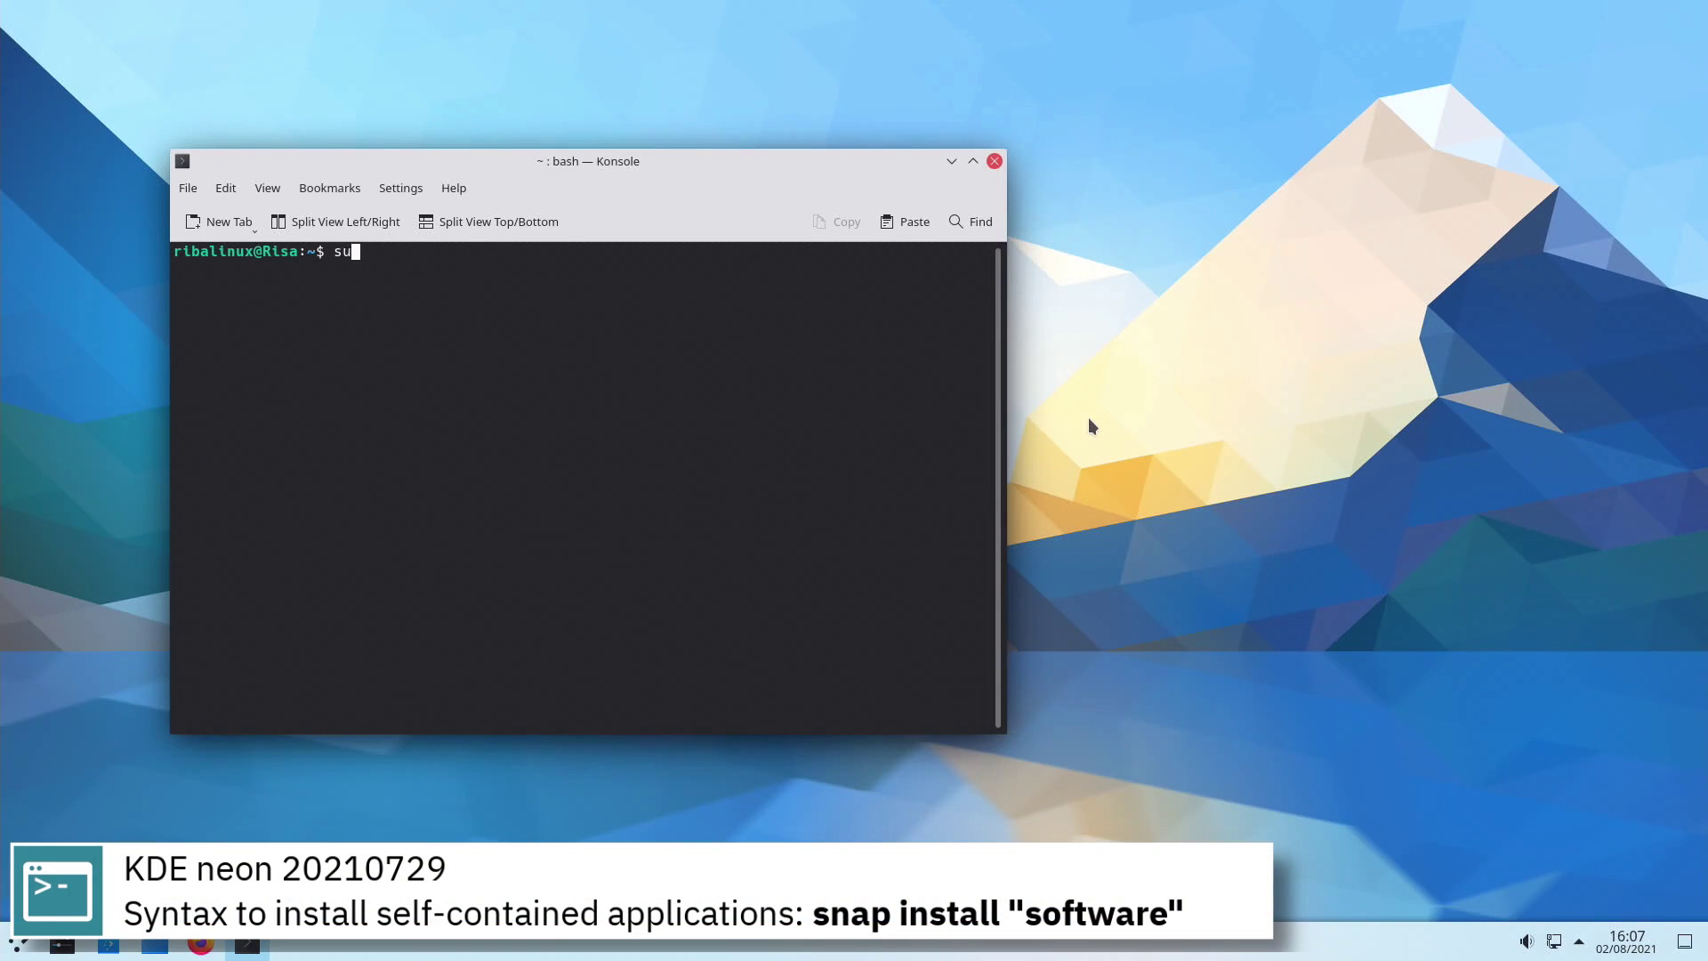
pyautogui.write('do snap install spotify')
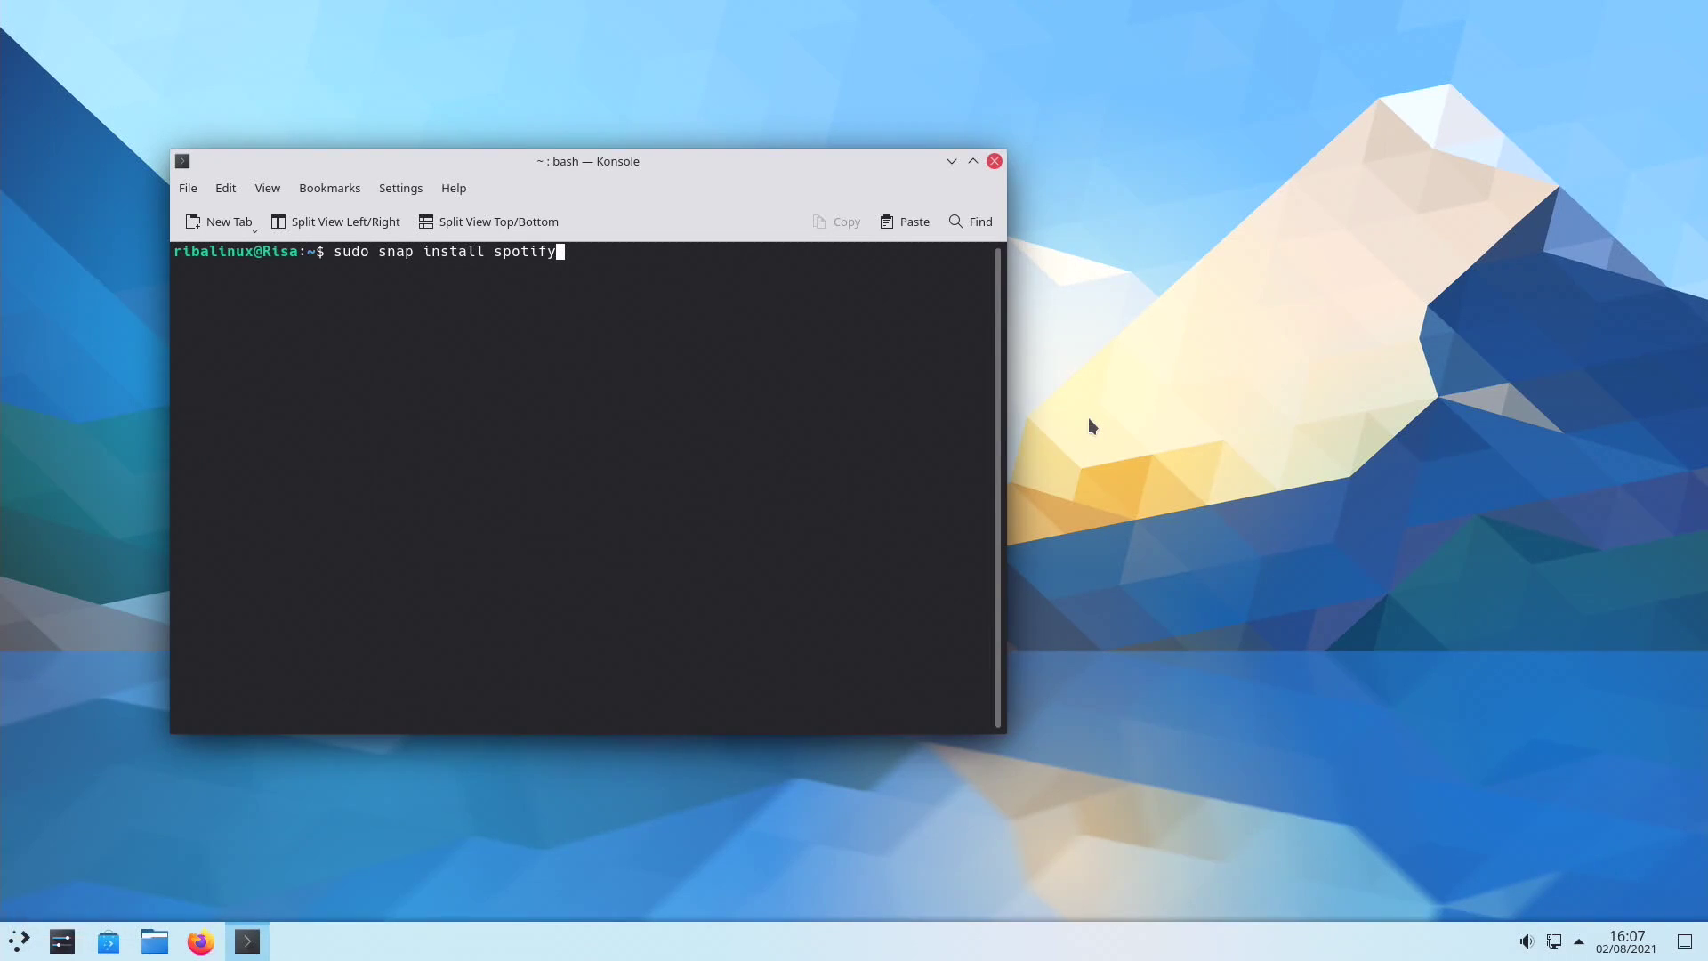
pyautogui.press('Return')
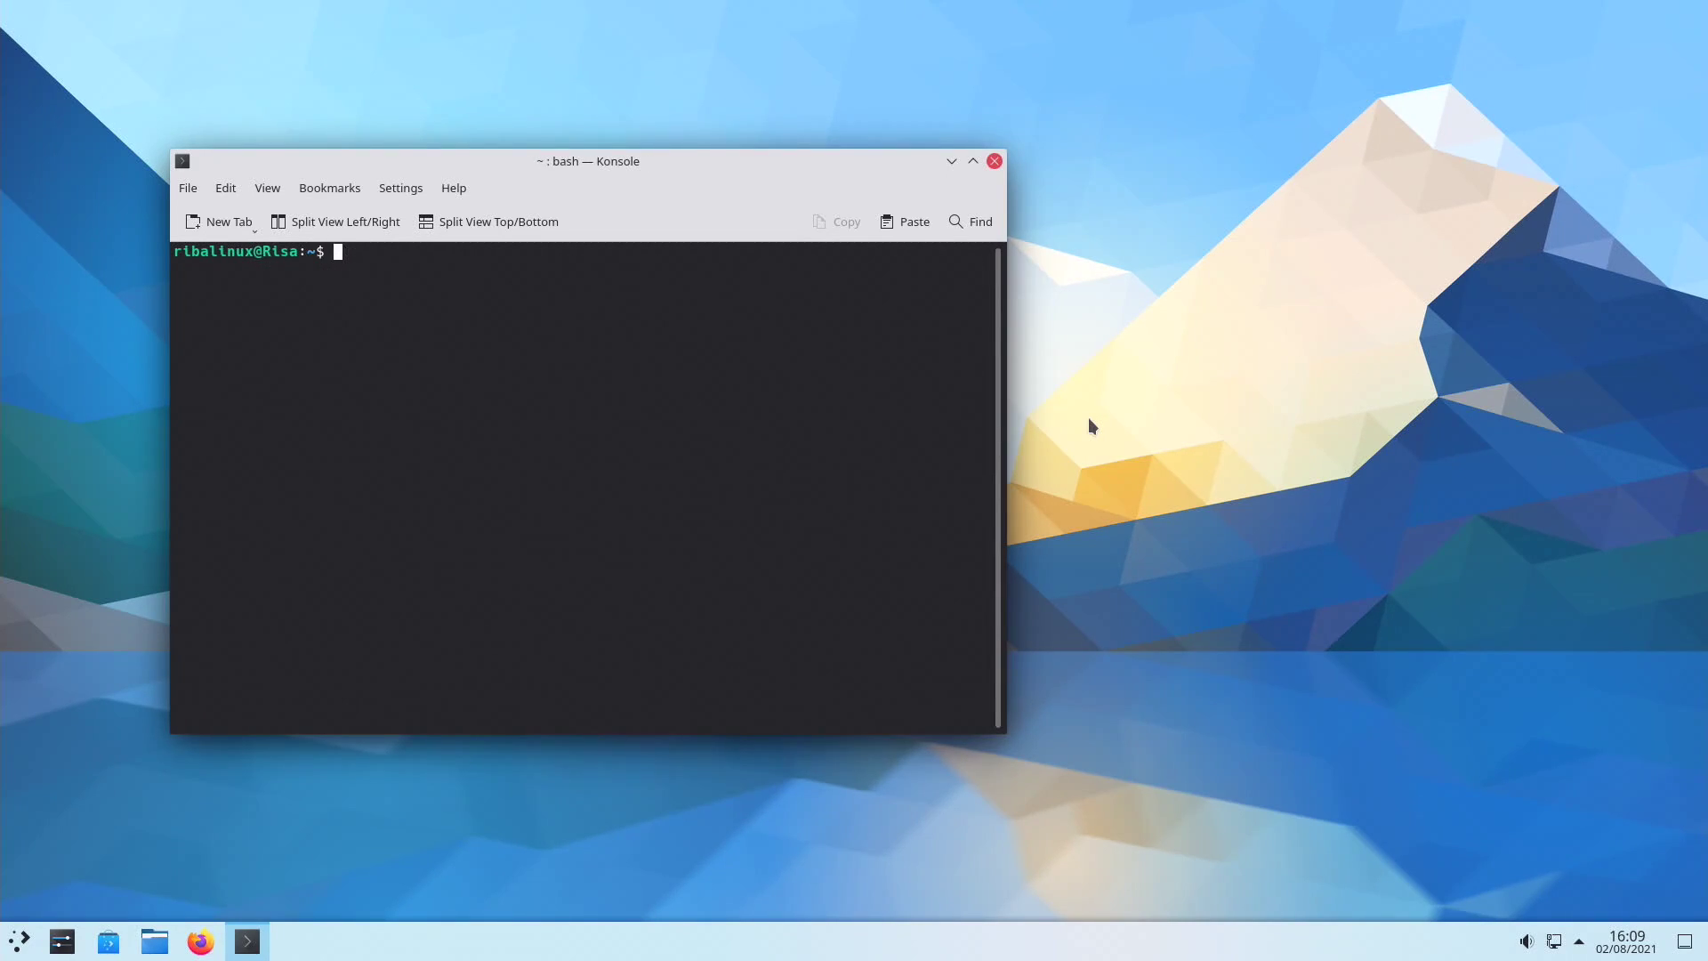
pyautogui.write('atpak install spotify')
pyautogui.press('Return')
# Answer y to the Flathub remote, Spotify ref, runtime and permissions prompts to start downloading.
pyautogui.write('y')
pyautogui.press('Return')
pyautogui.write('y')
pyautogui.press('Return')
pyautogui.write('y')
pyautogui.press('Return')
pyautogui.write('y')
pyautogui.press('Return')
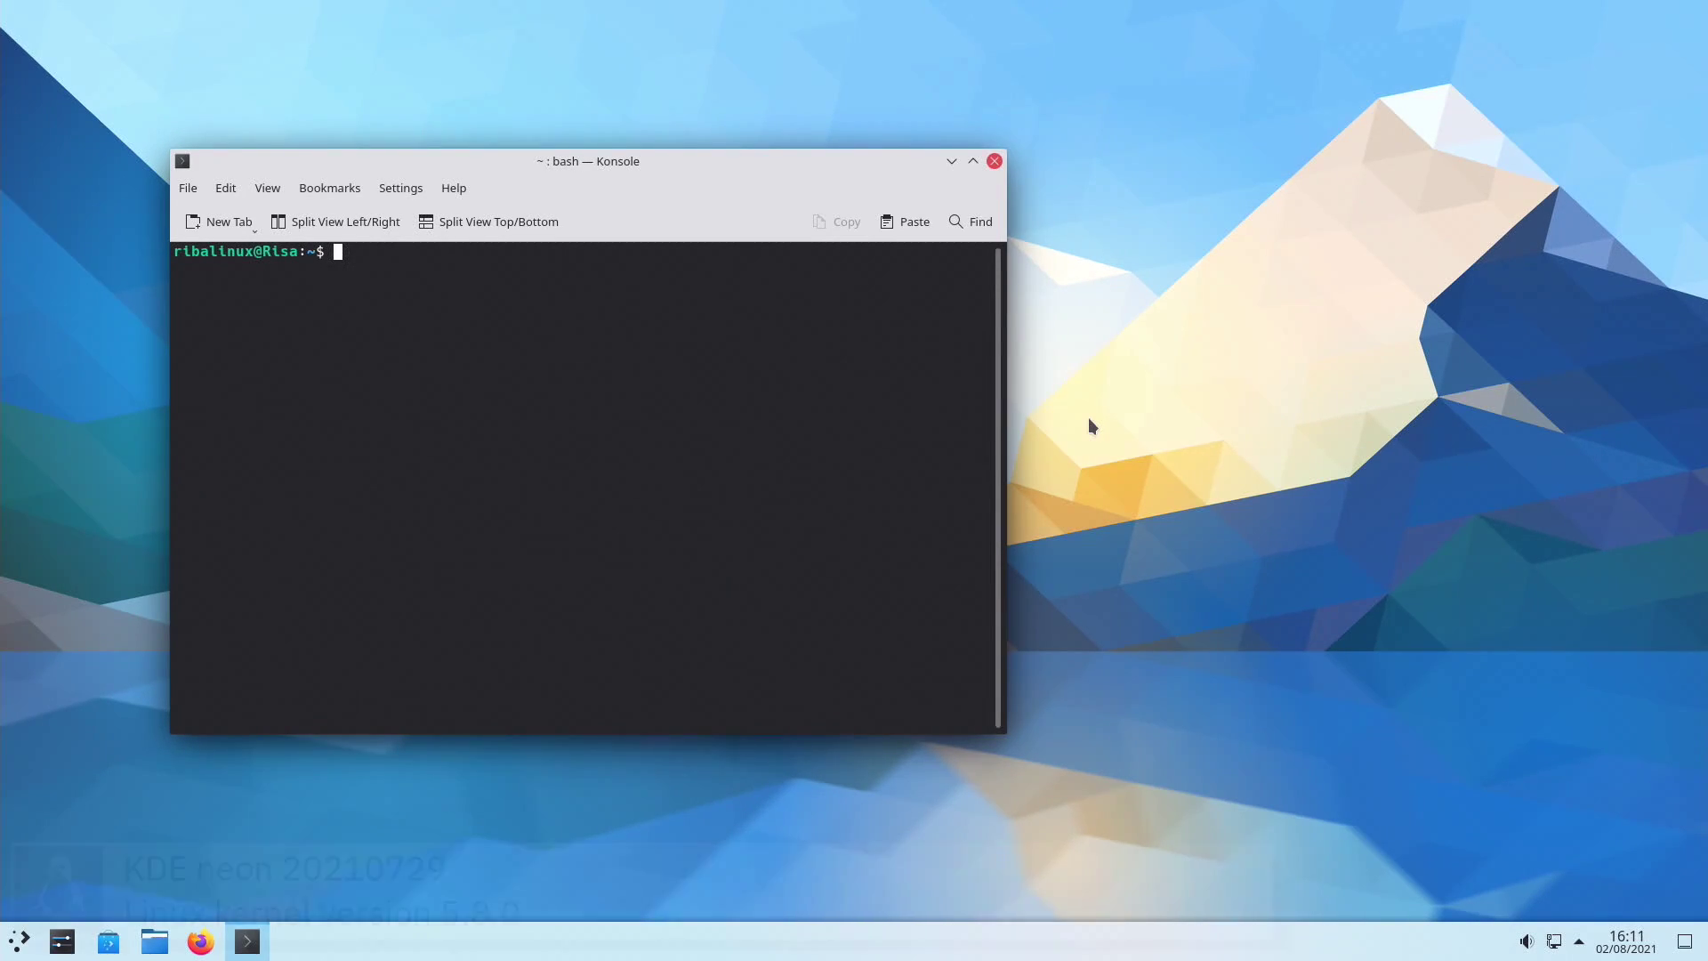
# Run uname -a to print the full kernel and system information.
pyautogui.write('uname ')
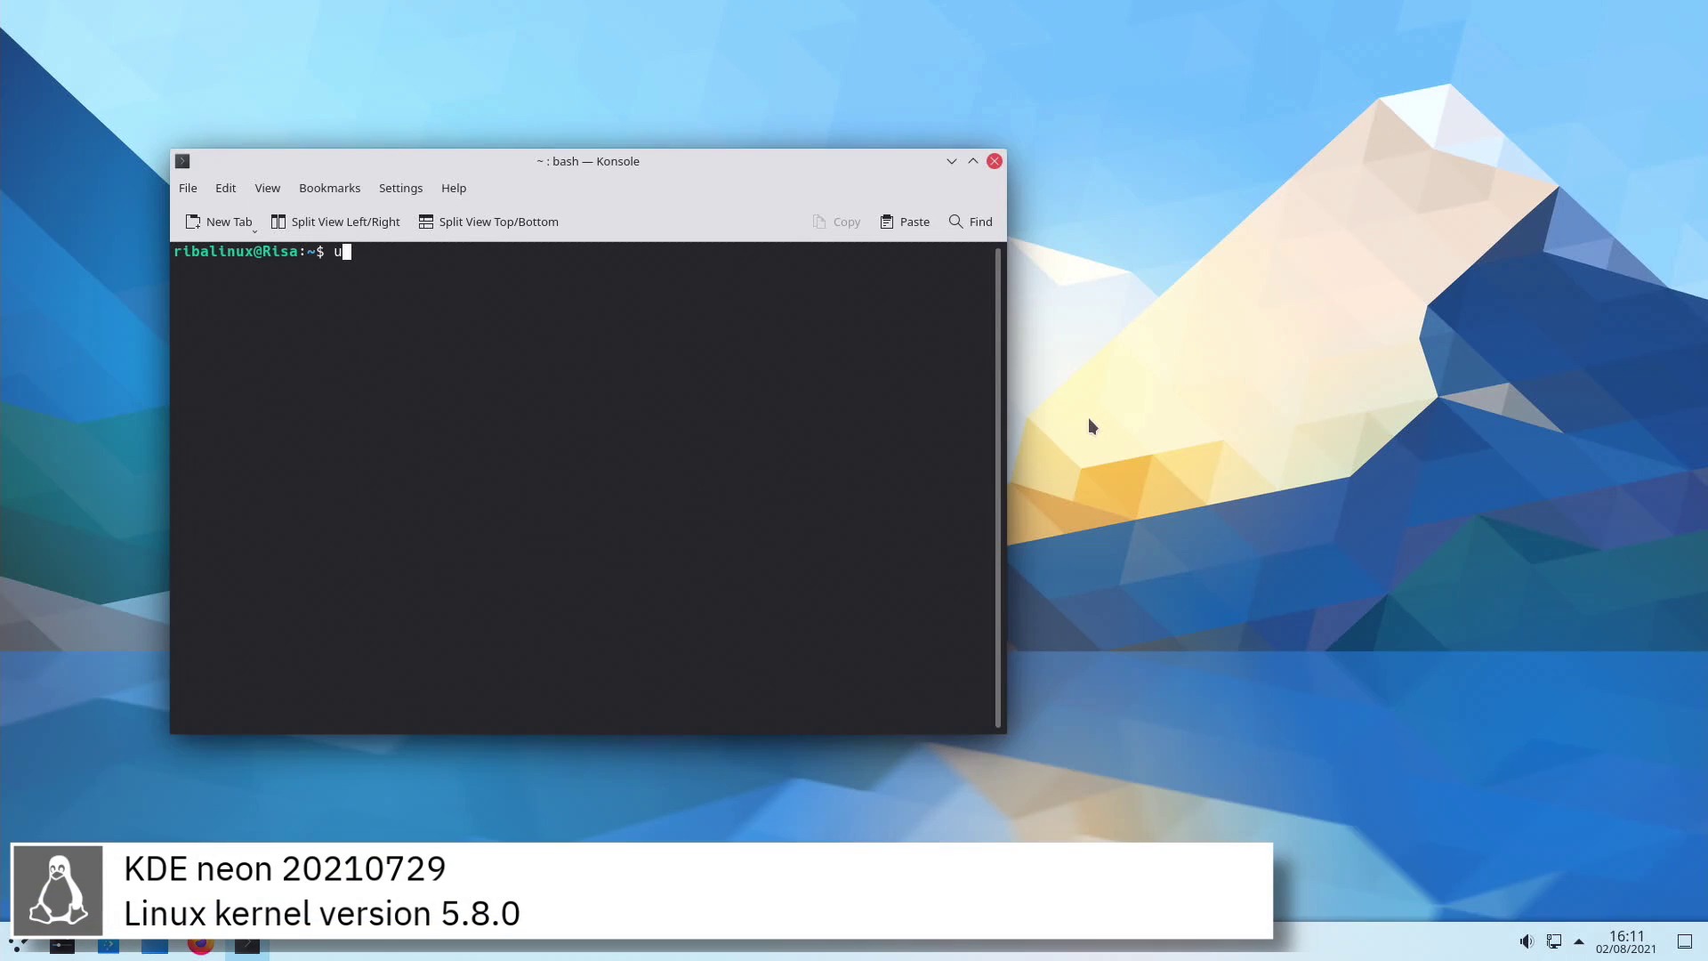
pyautogui.write('-a')
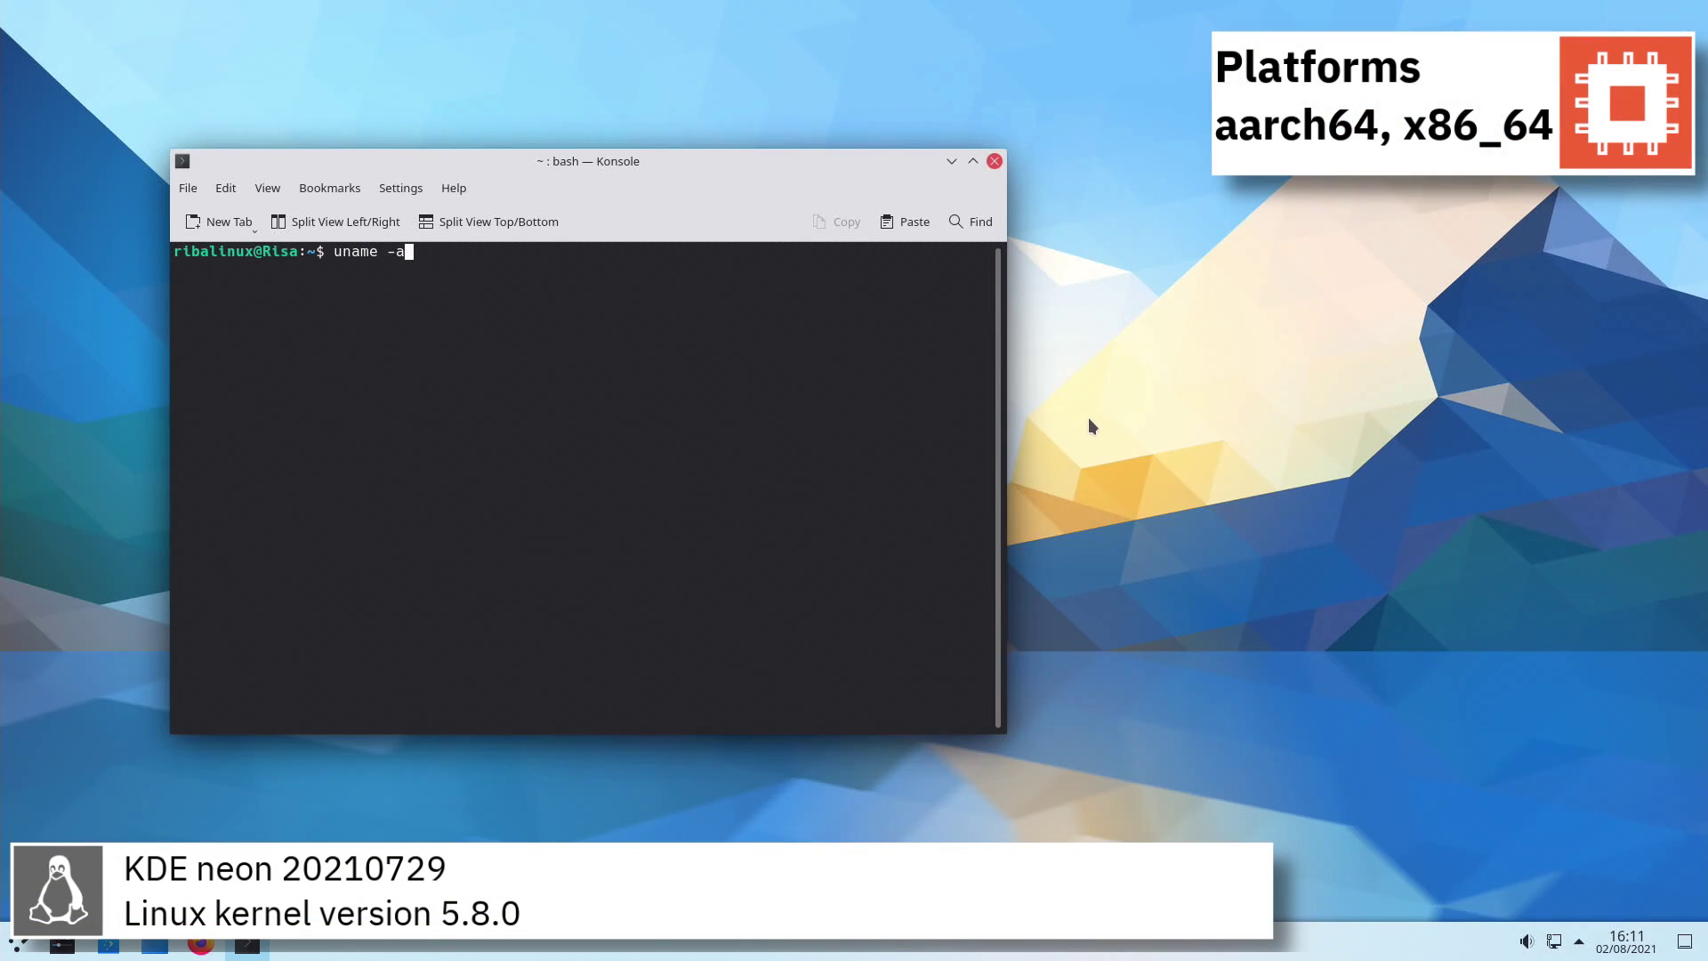
pyautogui.press('Return')
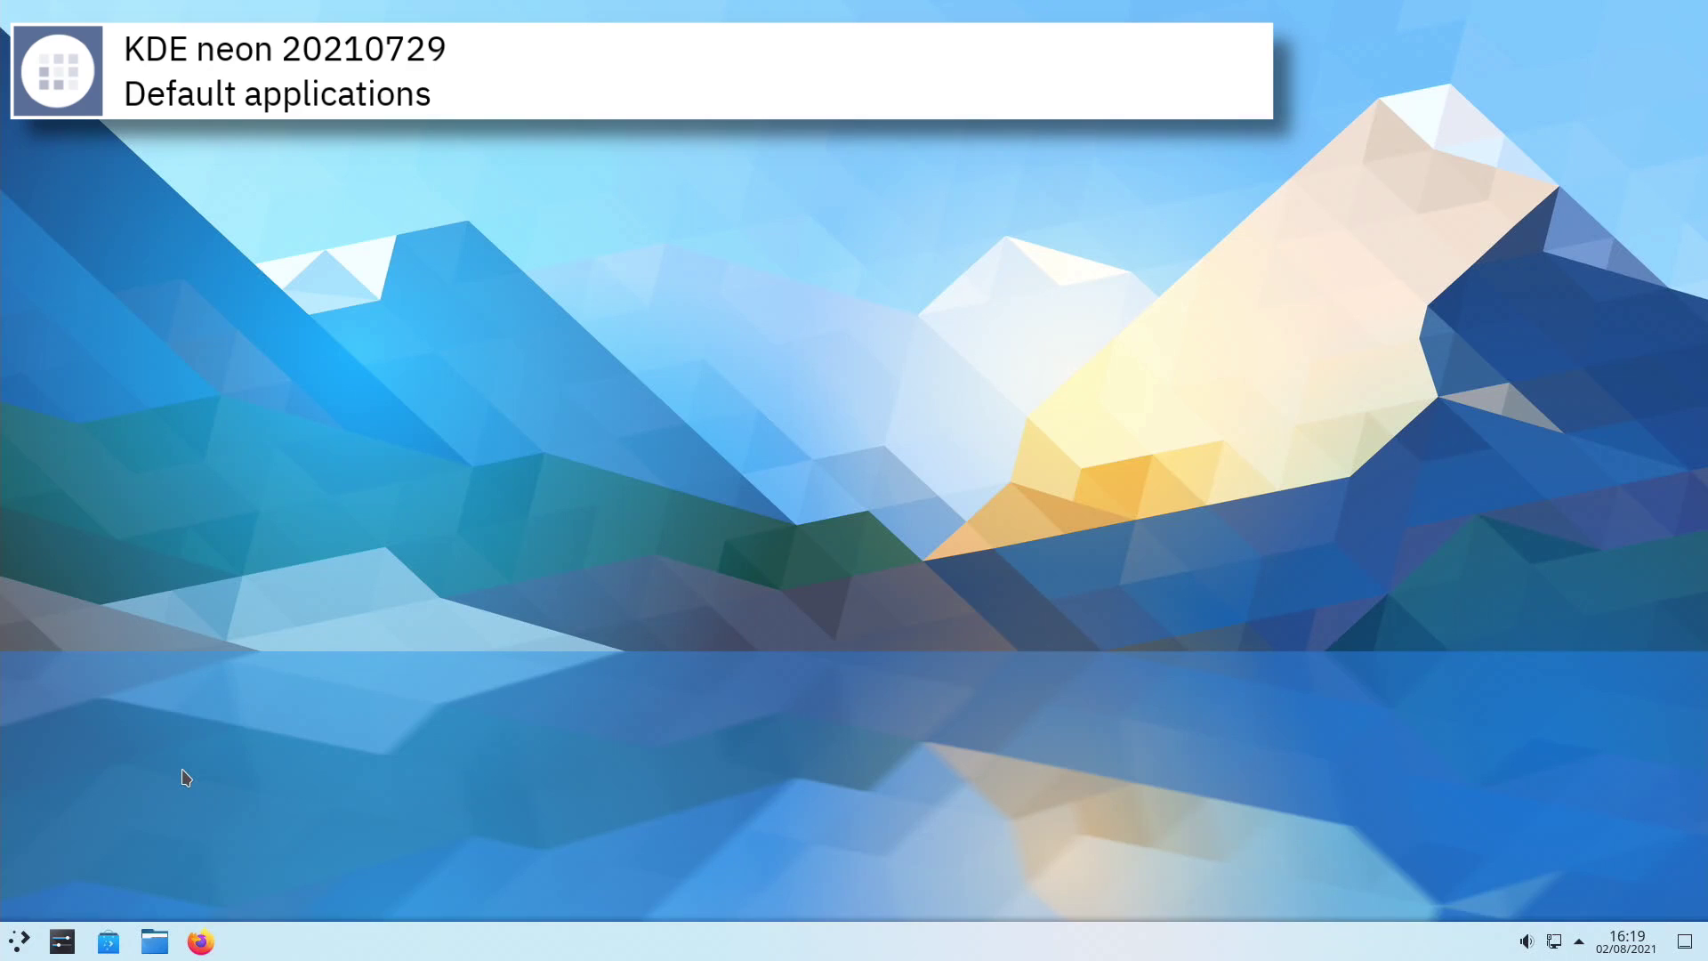
# Open Gwenview from the application launcher's Graphics category.
pyautogui.click(18, 941)
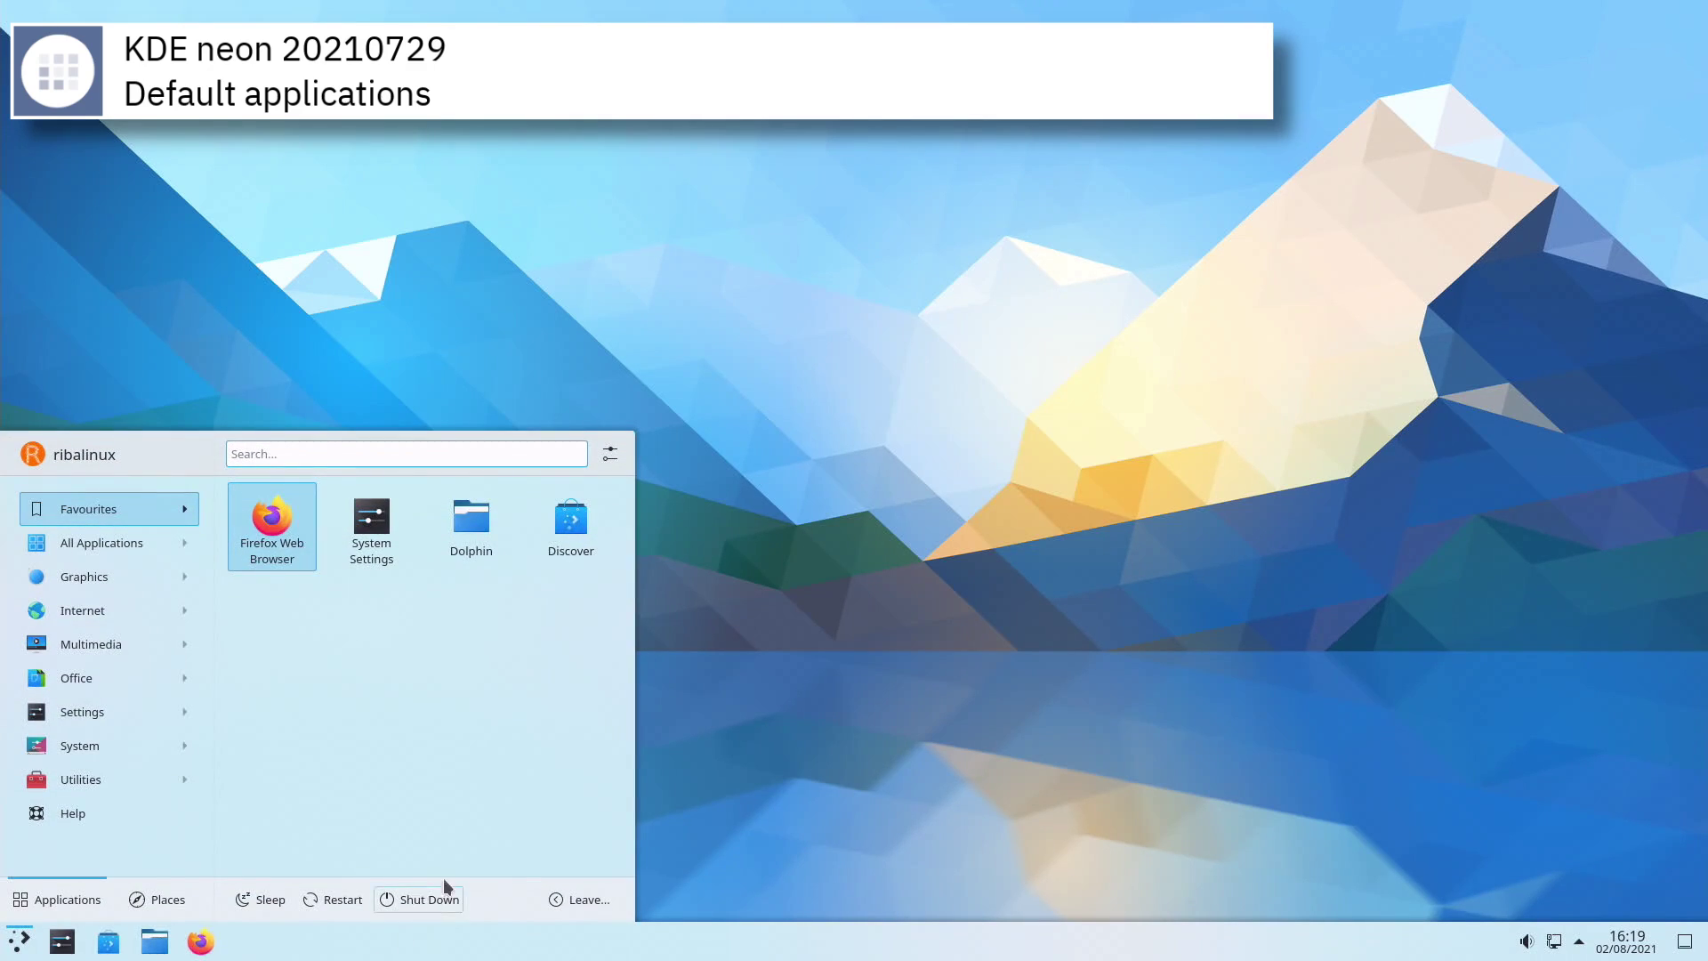
pyautogui.moveTo(191, 580)
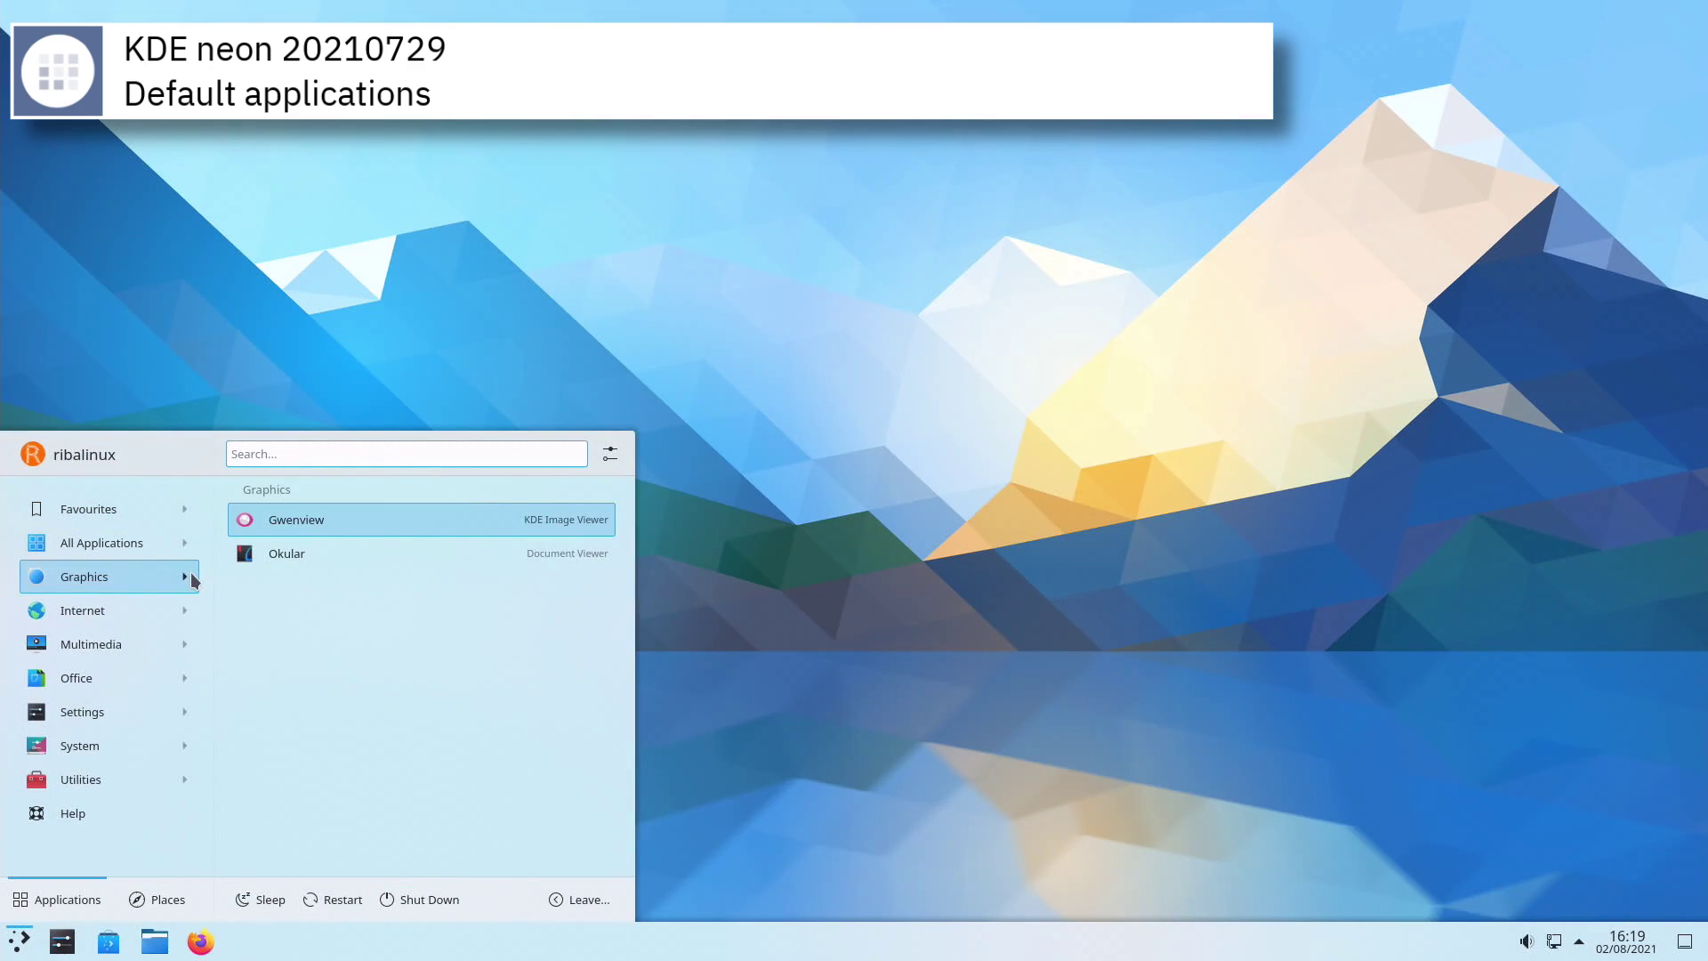
pyautogui.click(326, 521)
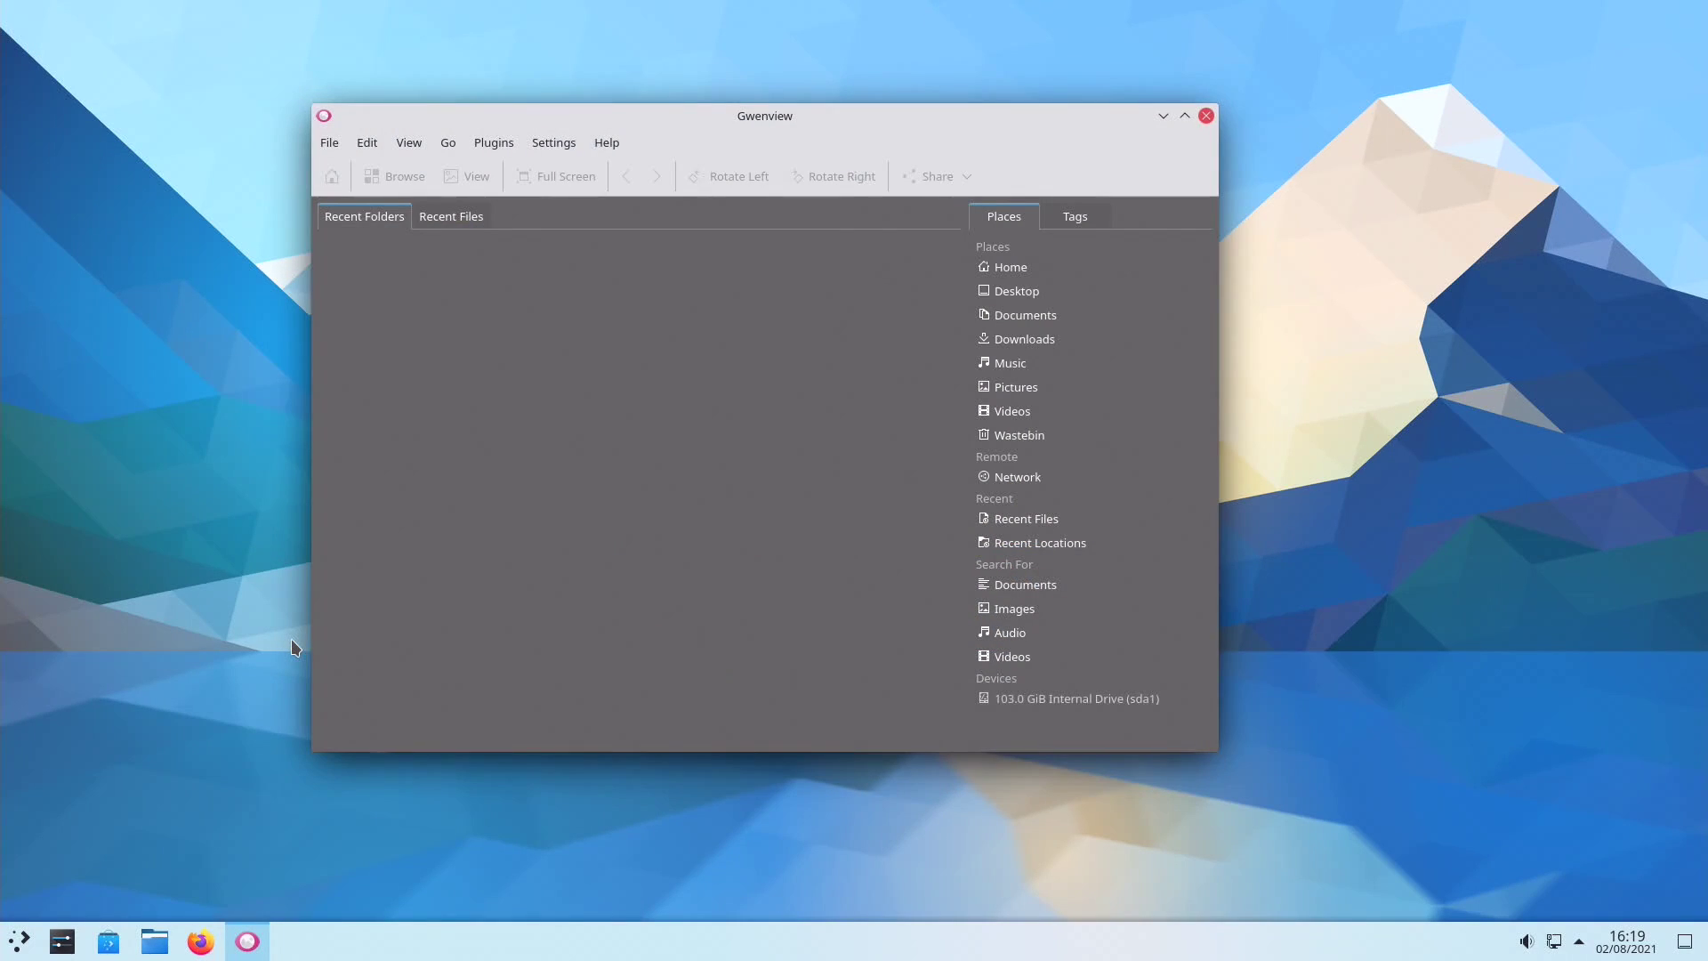